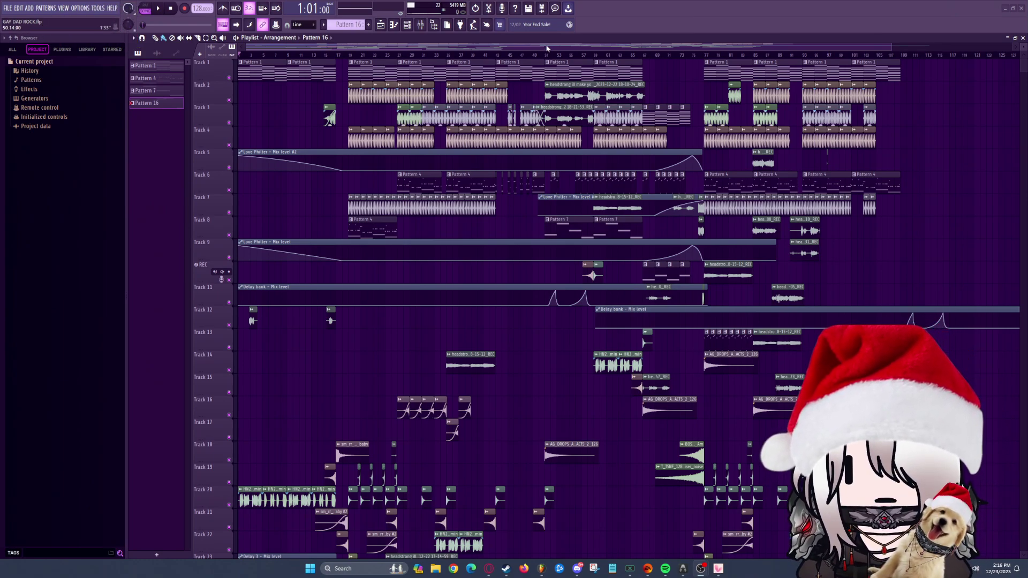
Narrow the browser sidebar and adjust the playlist's horizontal zoom to show most of the arrangement
{"action": "left_click_drag", "start_coordinate": [886, 48], "coordinate": [935, 46]}
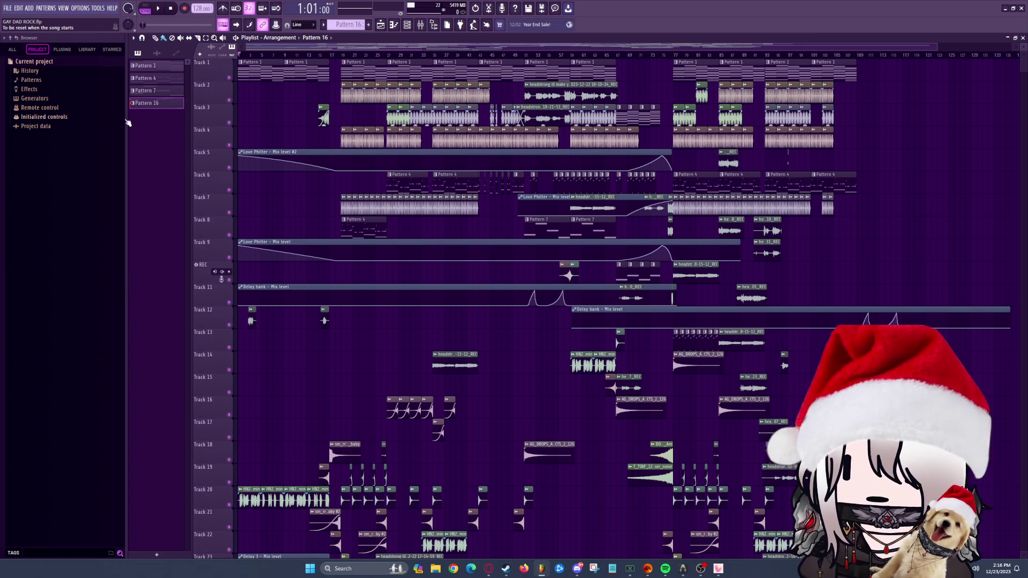
{"action": "left_click_drag", "start_coordinate": [128, 122], "coordinate": [100, 122]}
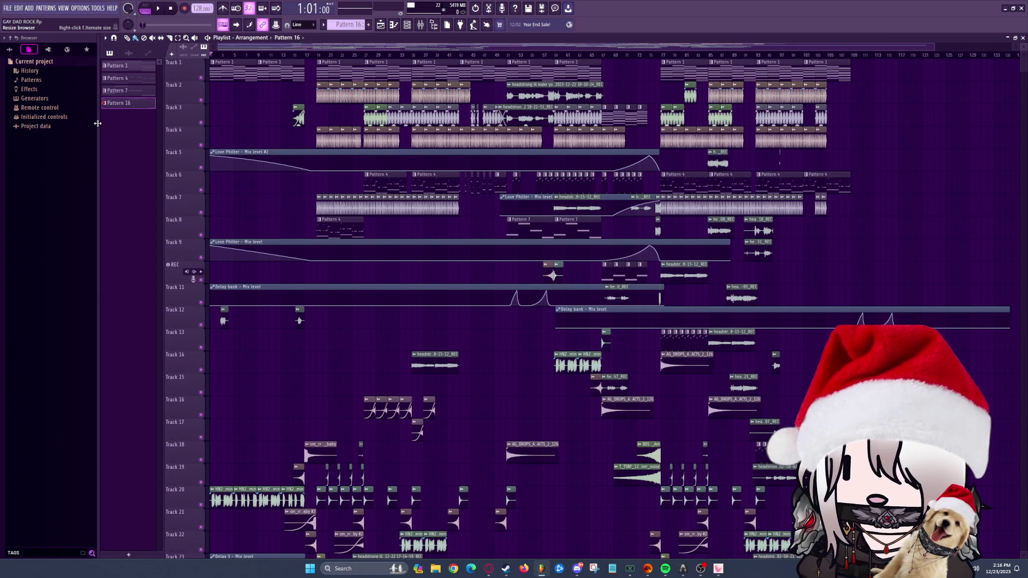
{"action": "left_click", "coordinate": [487, 568]}
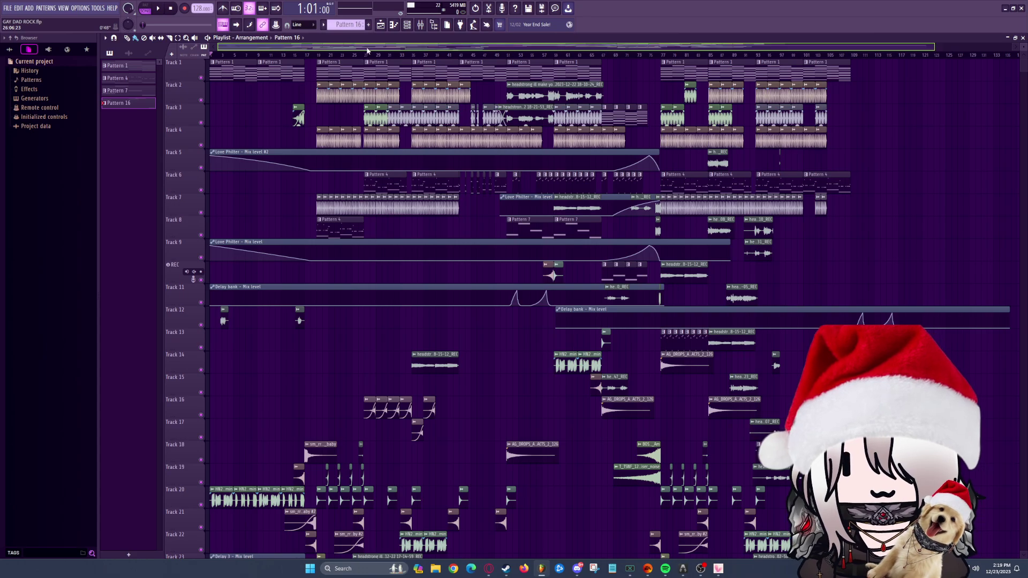
{"action": "left_click_drag", "start_coordinate": [934, 46], "coordinate": [765, 47]}
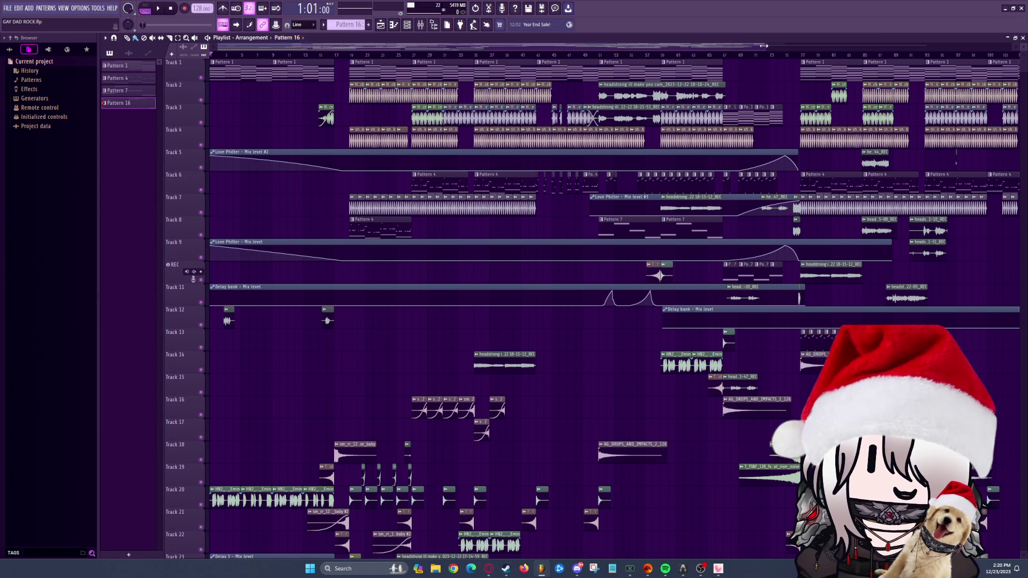
{"action": "left_click_drag", "start_coordinate": [763, 47], "coordinate": [762, 49]}
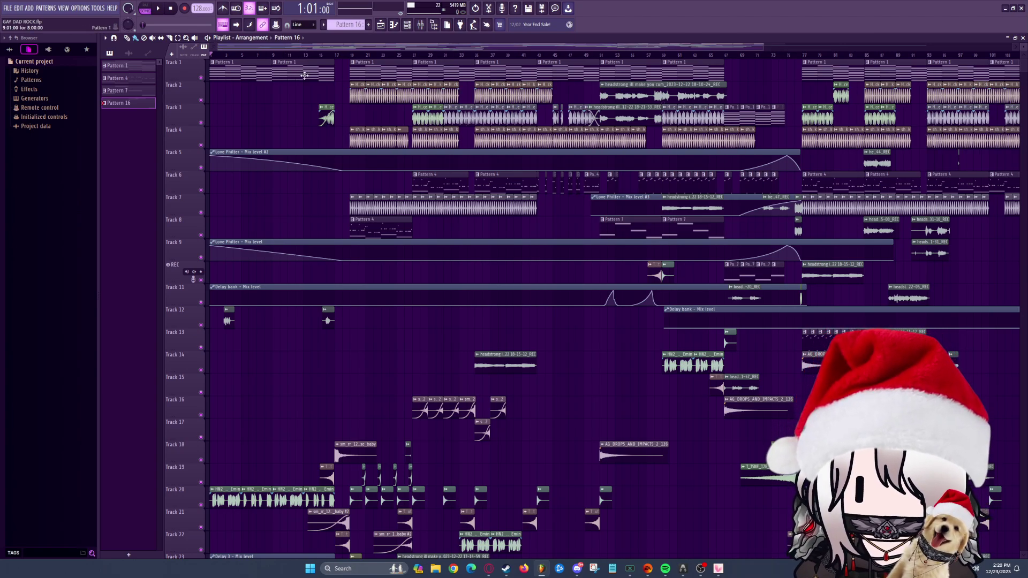
Open the first Pattern 1 clip on Track 1 in the piano roll and play its ZENOLOGY chords from the beginning, then stop playback
{"action": "left_click", "coordinate": [237, 73]}
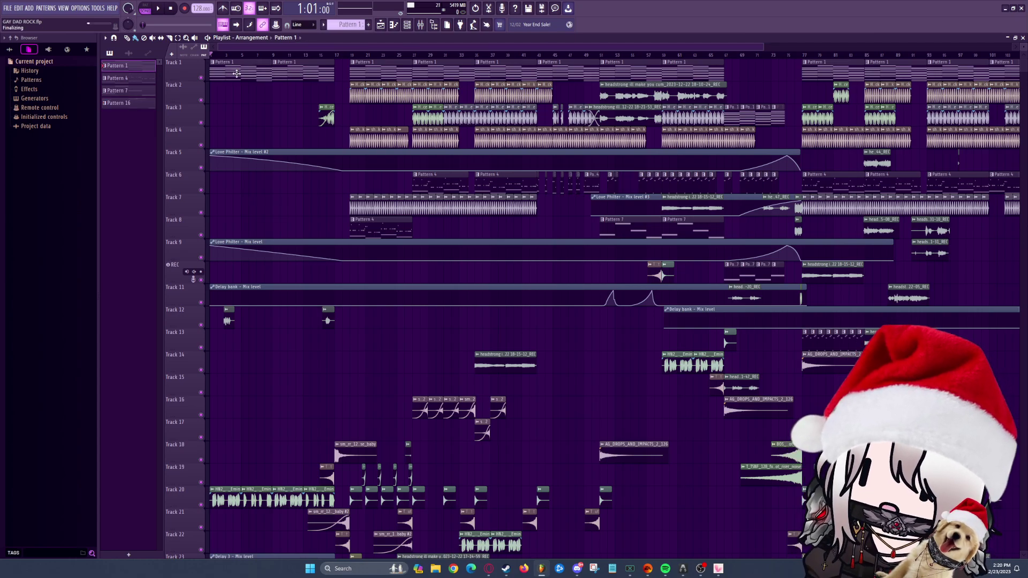
{"action": "double_click", "coordinate": [236, 73]}
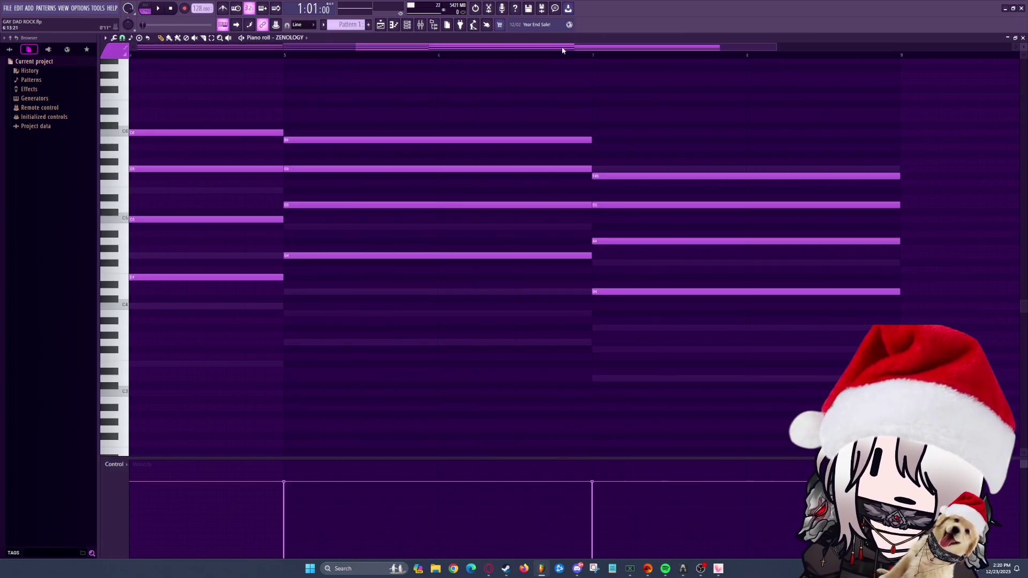
{"action": "left_click_drag", "start_coordinate": [562, 50], "coordinate": [245, 75]}
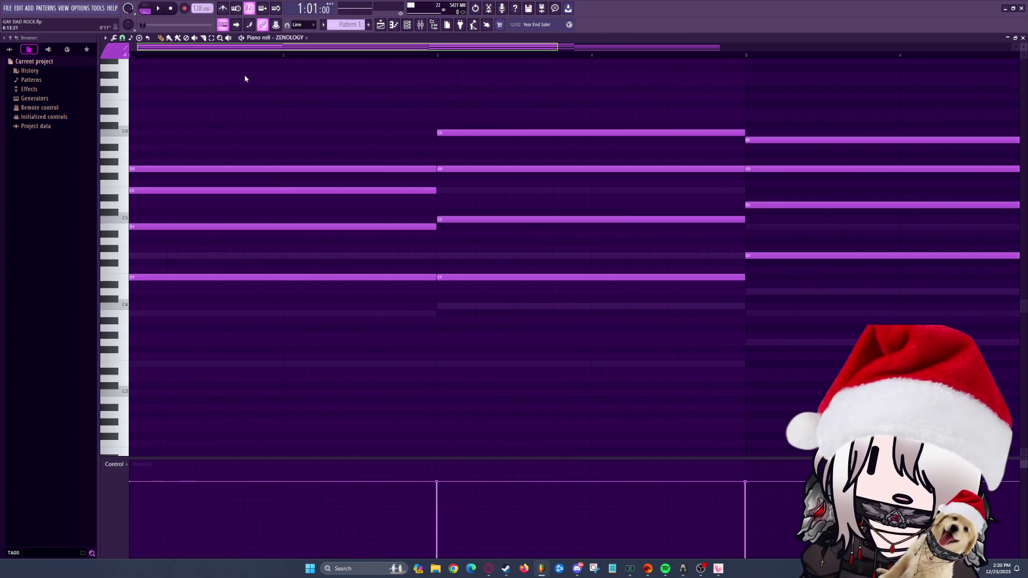
{"action": "left_click", "coordinate": [144, 6]}
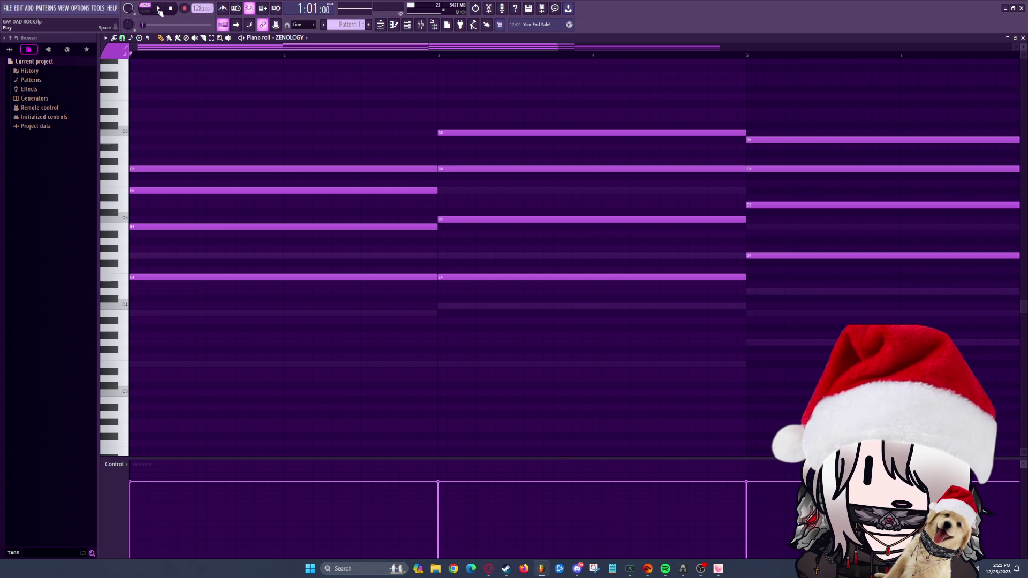
{"action": "left_click", "coordinate": [159, 9]}
{"action": "left_click", "coordinate": [171, 8]}
{"action": "left_click", "coordinate": [407, 25]}
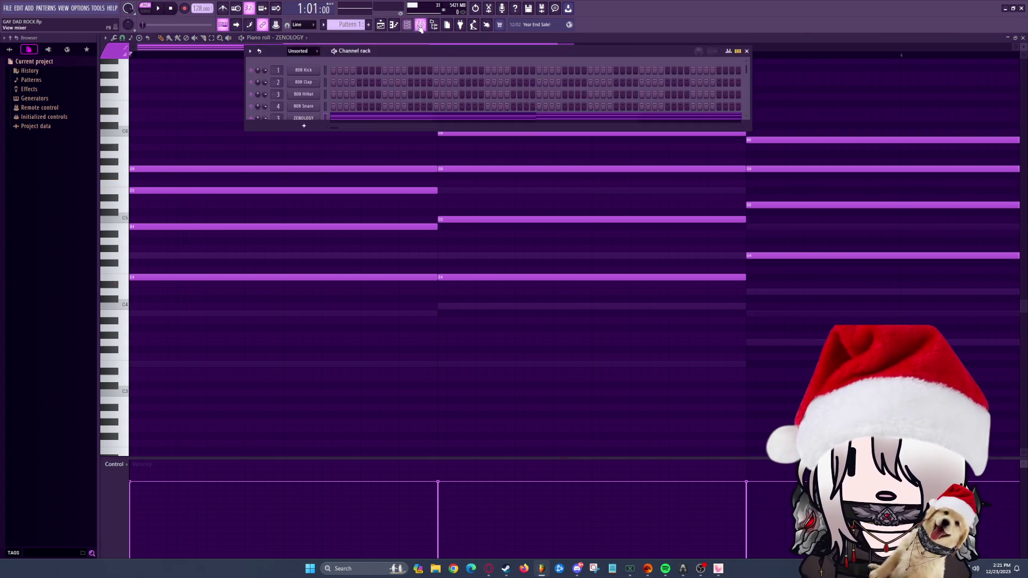
{"action": "left_click", "coordinate": [420, 24]}
{"action": "left_click", "coordinate": [763, 43]}
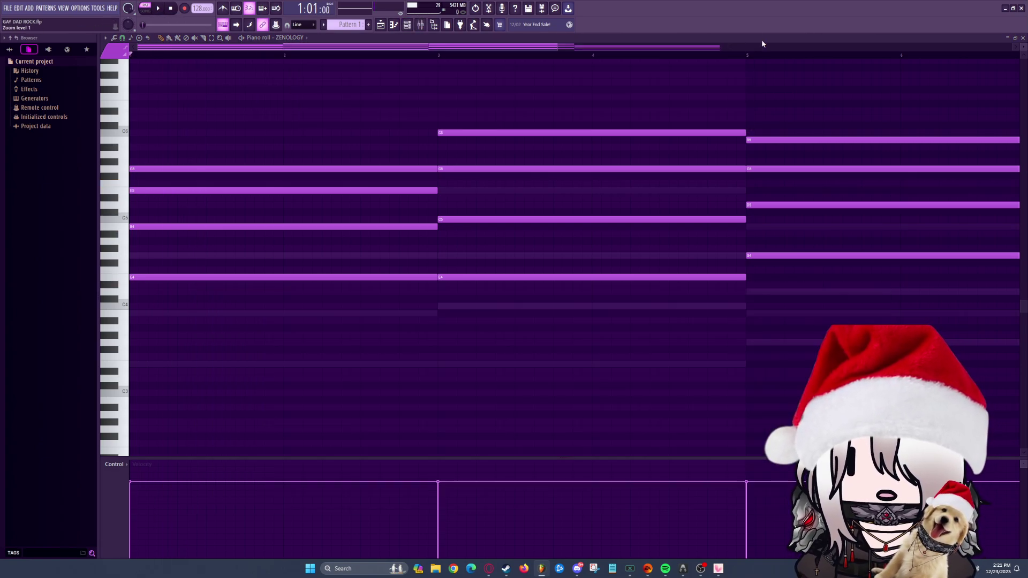
Return to the playlist and examine the arrangement's clips and automation, from the intro bars to the lower tracks
{"action": "key", "text": "F5"}
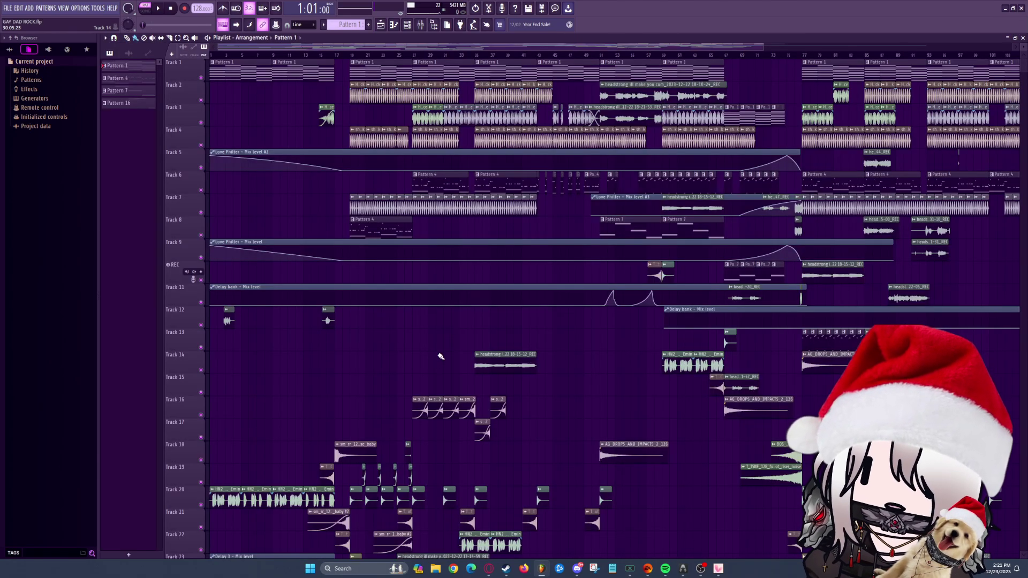
{"action": "scroll", "coordinate": [440, 356], "scroll_direction": "down", "scroll_amount": 3}
{"action": "scroll", "coordinate": [424, 397], "scroll_direction": "down", "scroll_amount": 2}
{"action": "scroll", "coordinate": [466, 378], "scroll_direction": "up", "scroll_amount": 3}
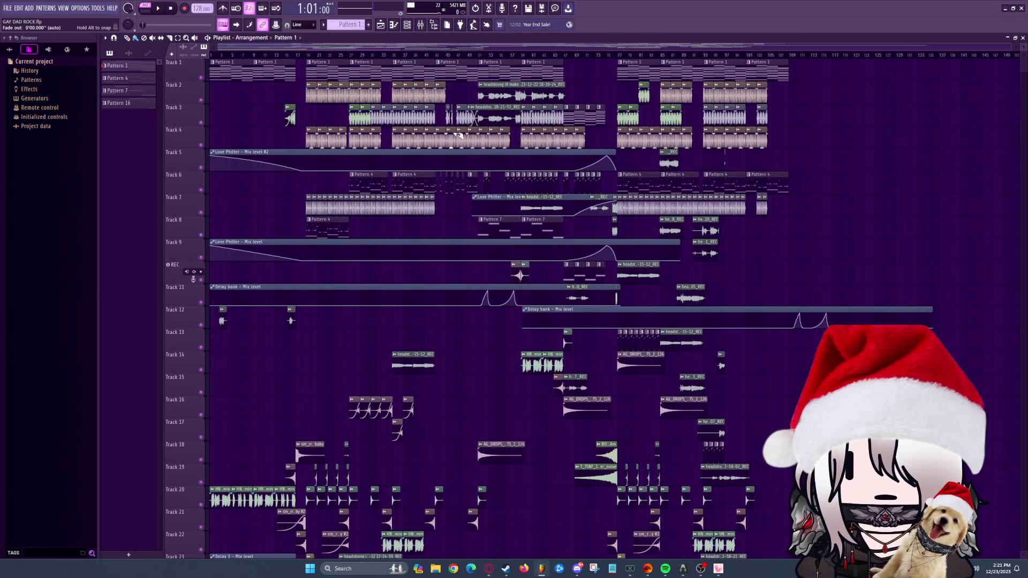
{"action": "scroll", "coordinate": [459, 136], "scroll_direction": "up", "scroll_amount": 3}
{"action": "scroll", "coordinate": [412, 181], "scroll_direction": "up", "scroll_amount": 3}
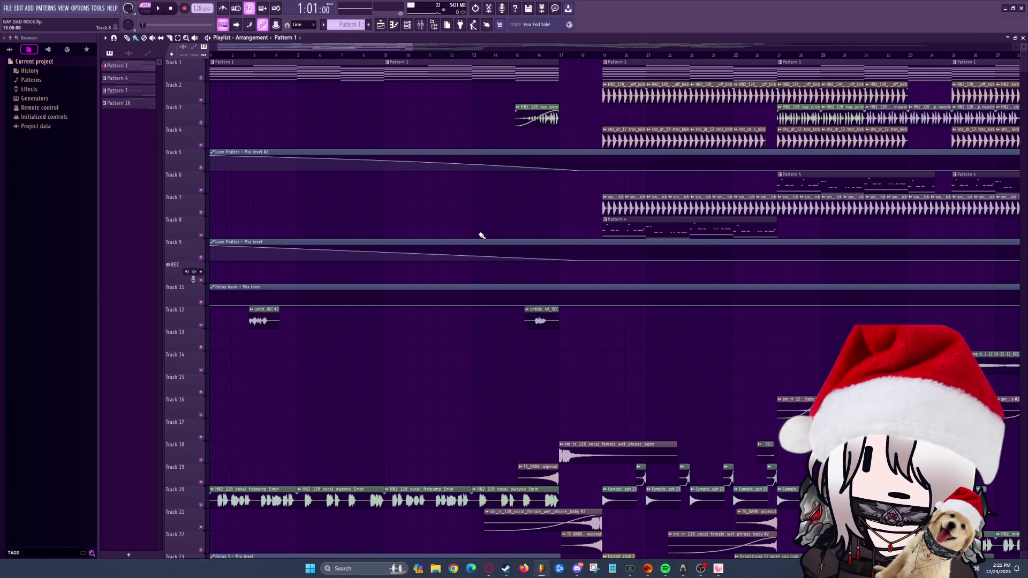
{"action": "scroll", "coordinate": [437, 216], "scroll_direction": "down", "scroll_amount": 3}
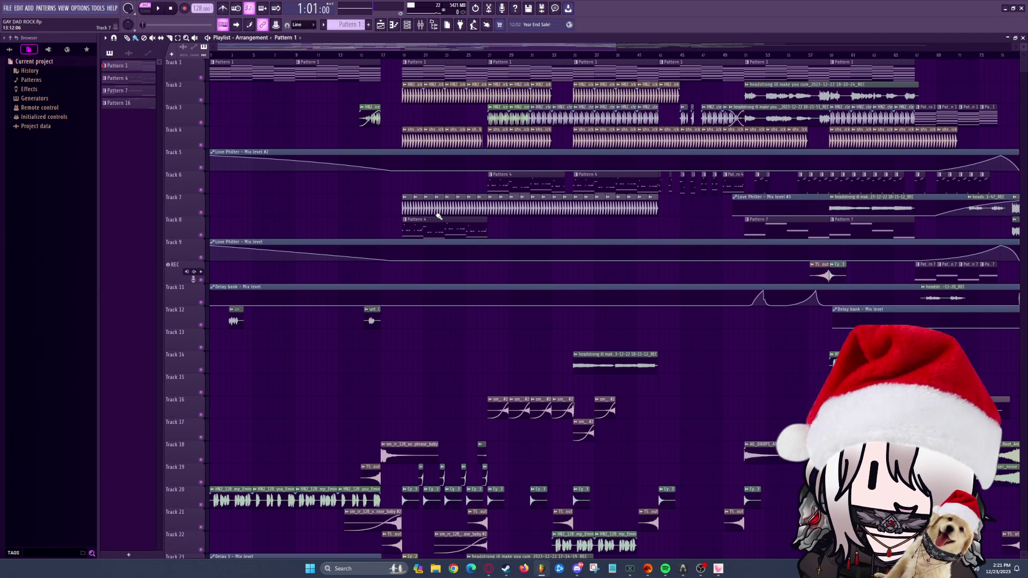
{"action": "scroll", "coordinate": [565, 238], "scroll_direction": "down", "scroll_amount": 2}
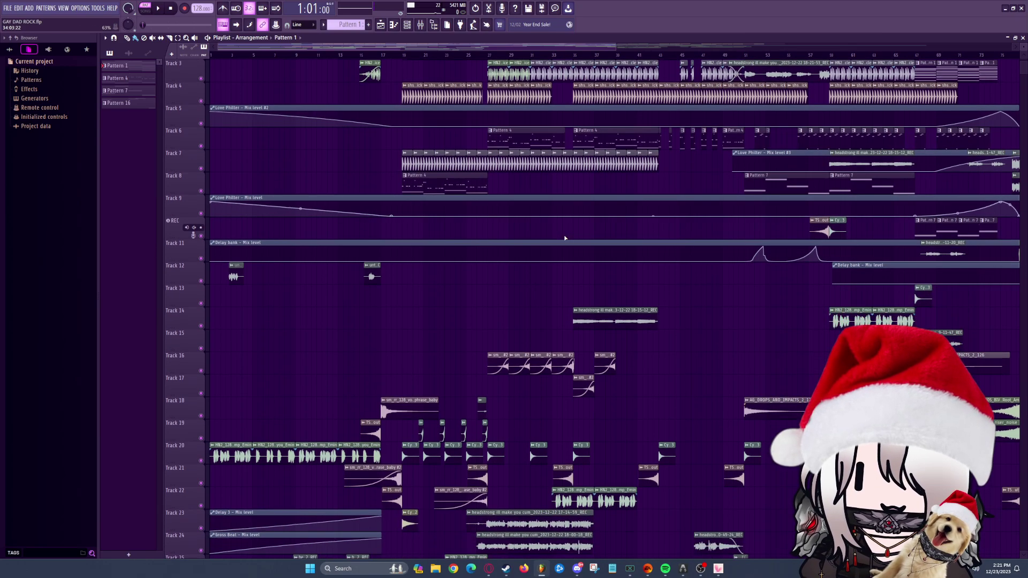
{"action": "scroll", "coordinate": [564, 237], "scroll_direction": "up", "scroll_amount": 2}
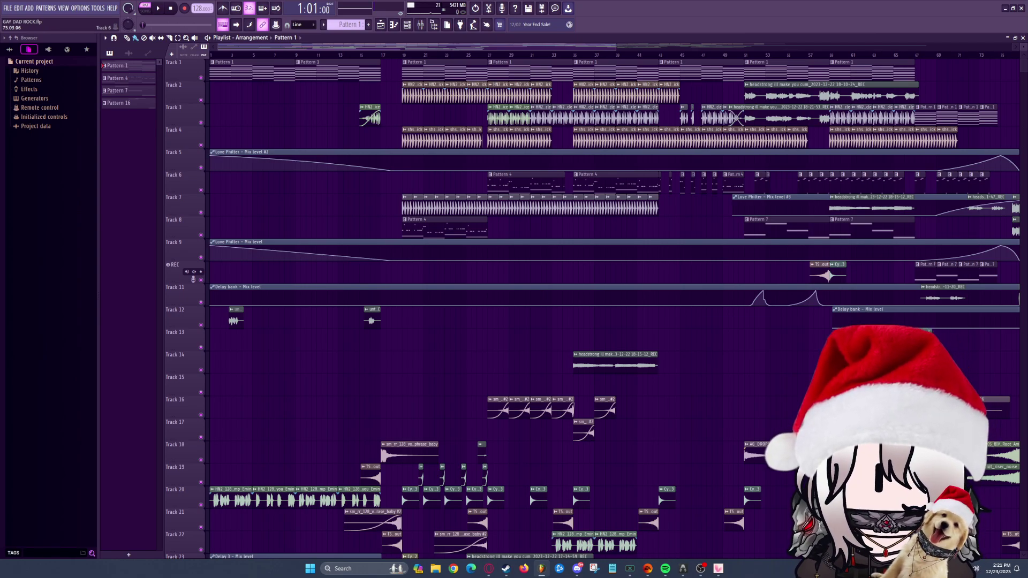
Switch to VTube Studio to view the avatar, then minimize its window to return to the playlist
{"action": "key", "text": "alt+Tab"}
{"action": "key", "text": "super+Up"}
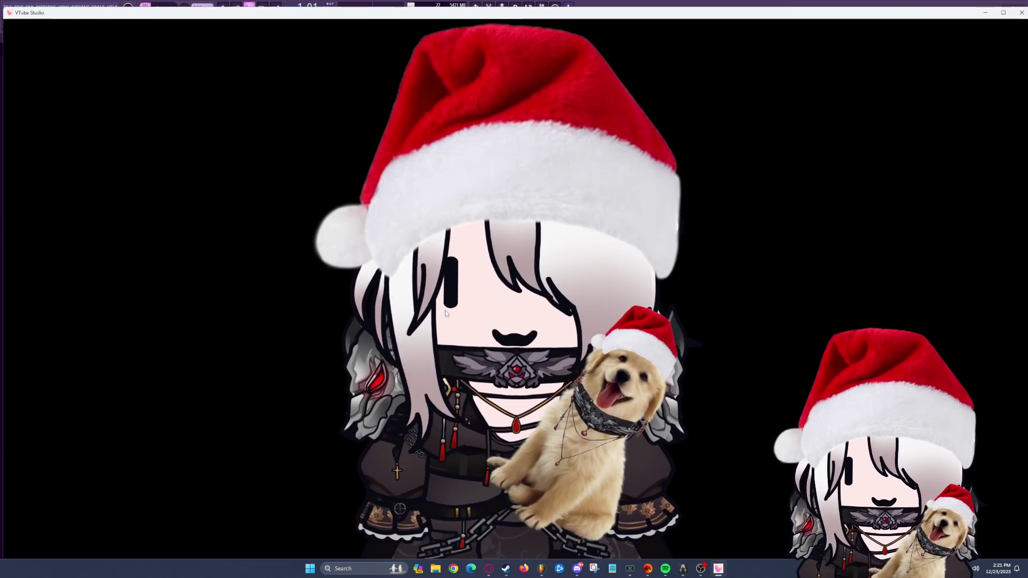
{"action": "left_click", "coordinate": [984, 12]}
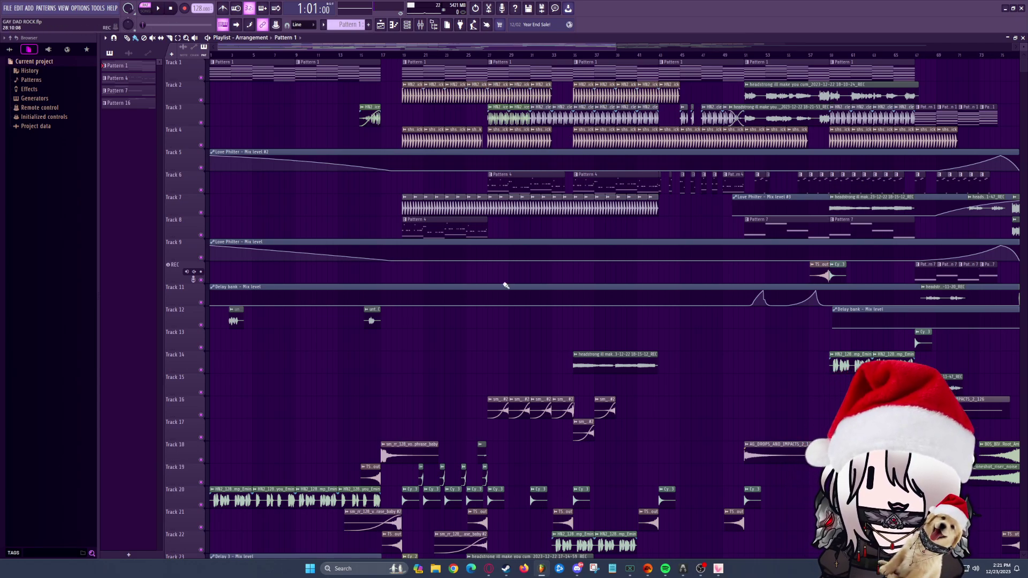
Examine the vocal, effects and automation clips on the lower playlist tracks, the overall song structure, and the intro section
{"action": "scroll", "coordinate": [524, 338], "scroll_direction": "down", "scroll_amount": 4}
{"action": "scroll", "coordinate": [524, 338], "scroll_direction": "down", "scroll_amount": 4}
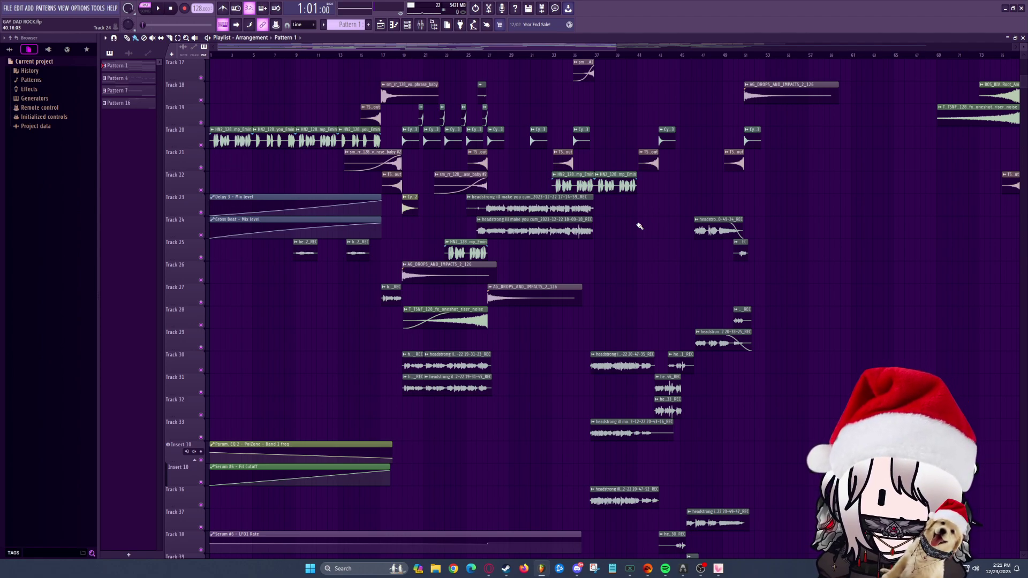
{"action": "scroll", "coordinate": [589, 263], "scroll_direction": "up", "scroll_amount": 6}
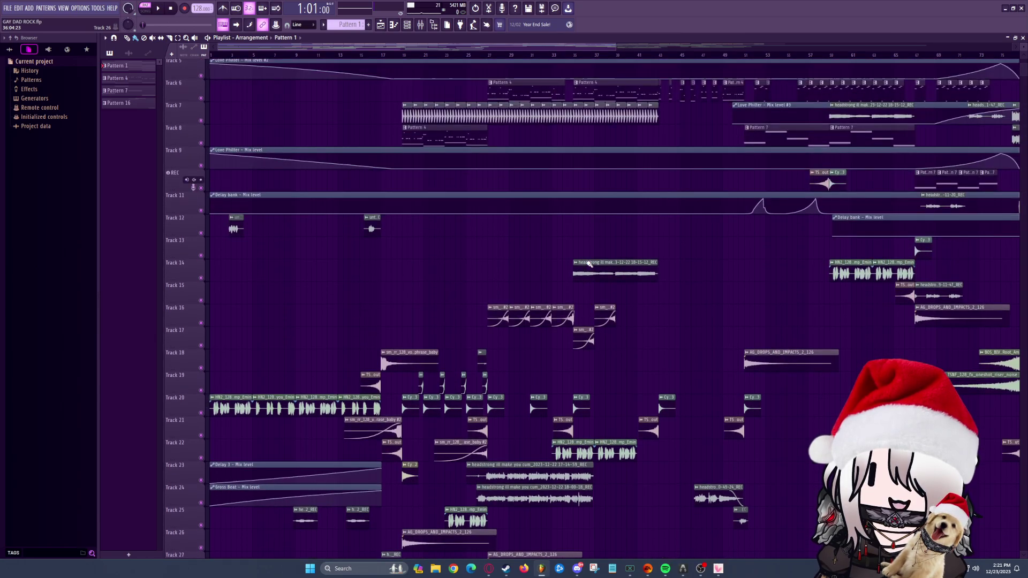
{"action": "scroll", "coordinate": [588, 263], "scroll_direction": "up", "scroll_amount": 3}
{"action": "scroll", "coordinate": [589, 264], "scroll_direction": "down", "scroll_amount": 6}
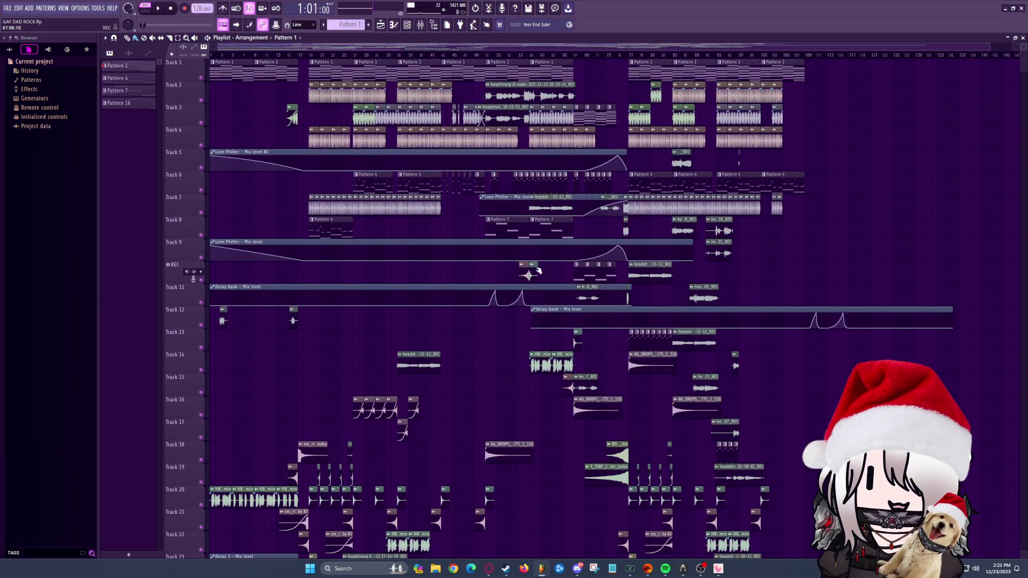
{"action": "scroll", "coordinate": [538, 271], "scroll_direction": "up", "scroll_amount": 2}
{"action": "scroll", "coordinate": [498, 275], "scroll_direction": "down", "scroll_amount": 2}
{"action": "scroll", "coordinate": [267, 252], "scroll_direction": "up", "scroll_amount": 2}
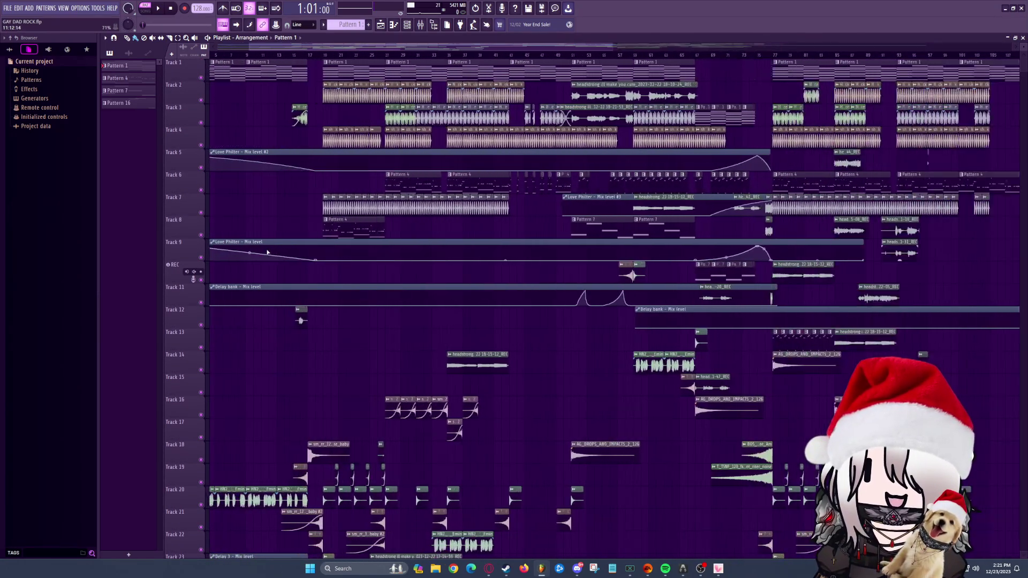
{"action": "scroll", "coordinate": [267, 252], "scroll_direction": "up", "scroll_amount": 2}
{"action": "scroll", "coordinate": [204, 53], "scroll_direction": "up", "scroll_amount": 2}
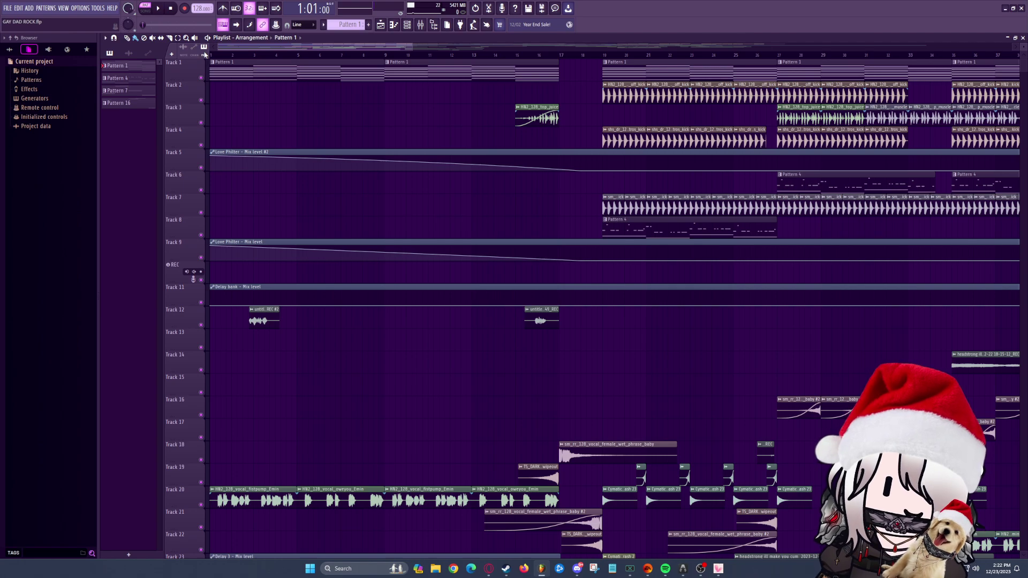
Open Pattern 1 from Track 1 in the piano roll with all four chords in view and play it
{"action": "double_click", "coordinate": [295, 74]}
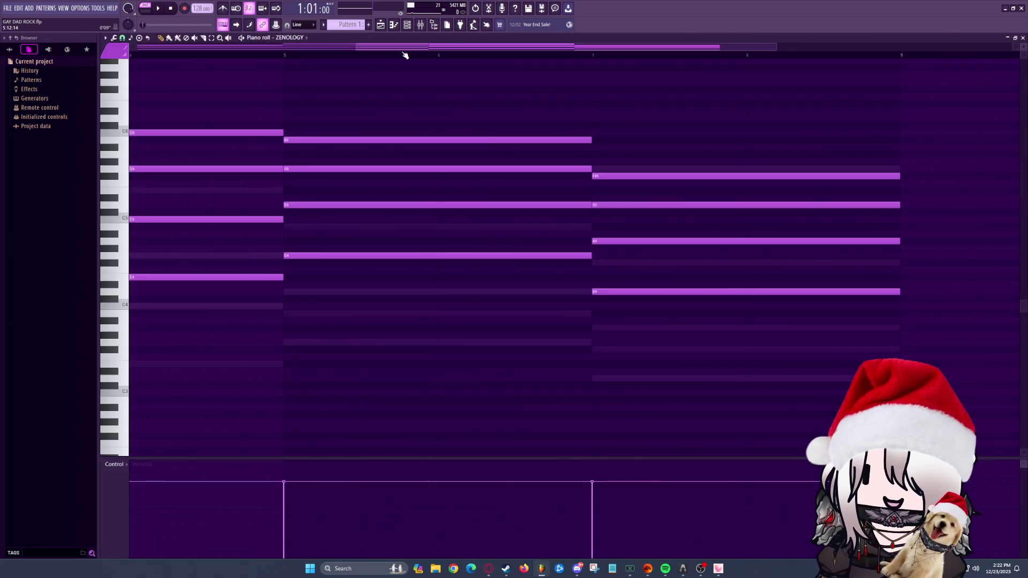
{"action": "scroll", "coordinate": [409, 122], "scroll_direction": "down", "scroll_amount": 2}
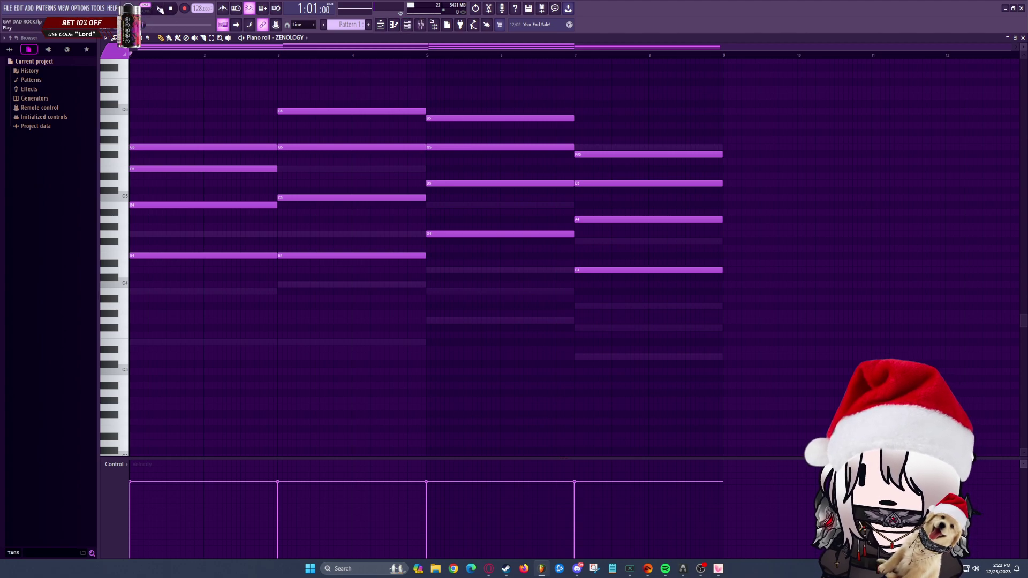
{"action": "left_click", "coordinate": [160, 9]}
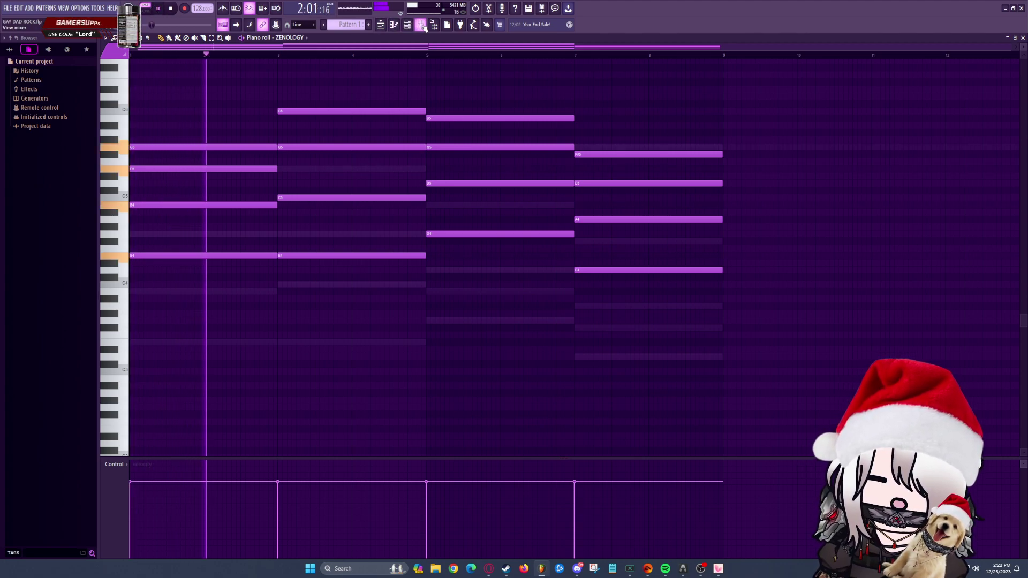
Open the mixer during playback and inspect the effect chains on the ZENOLOGY and Serum #3 tracks
{"action": "left_click", "coordinate": [421, 25]}
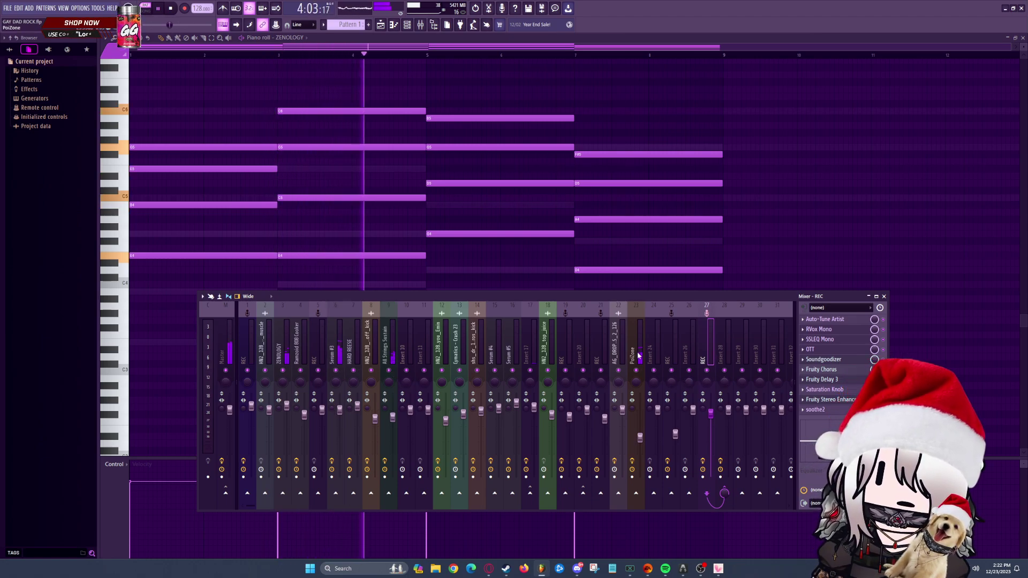
{"action": "left_click", "coordinate": [279, 350]}
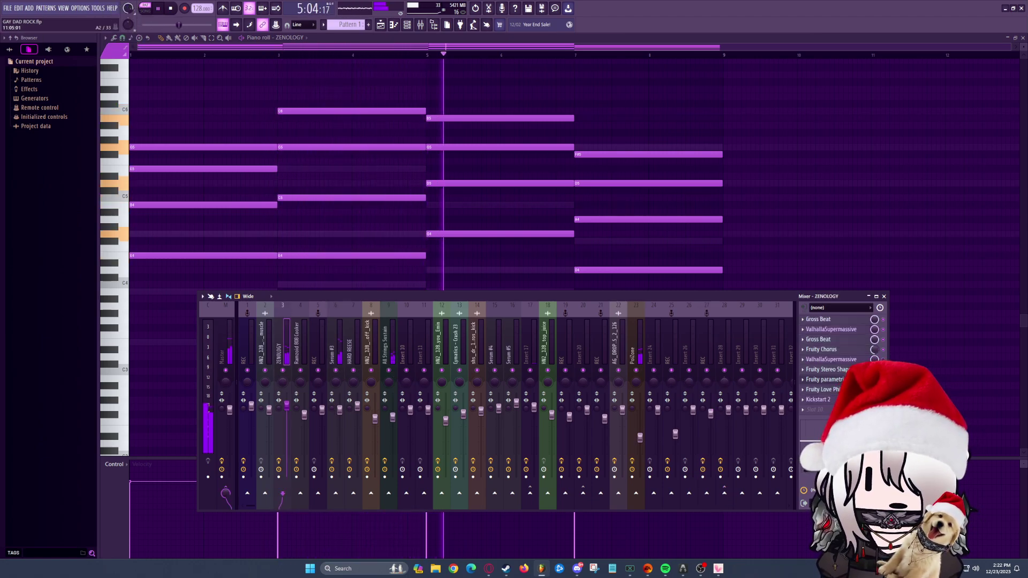
{"action": "left_click", "coordinate": [338, 352]}
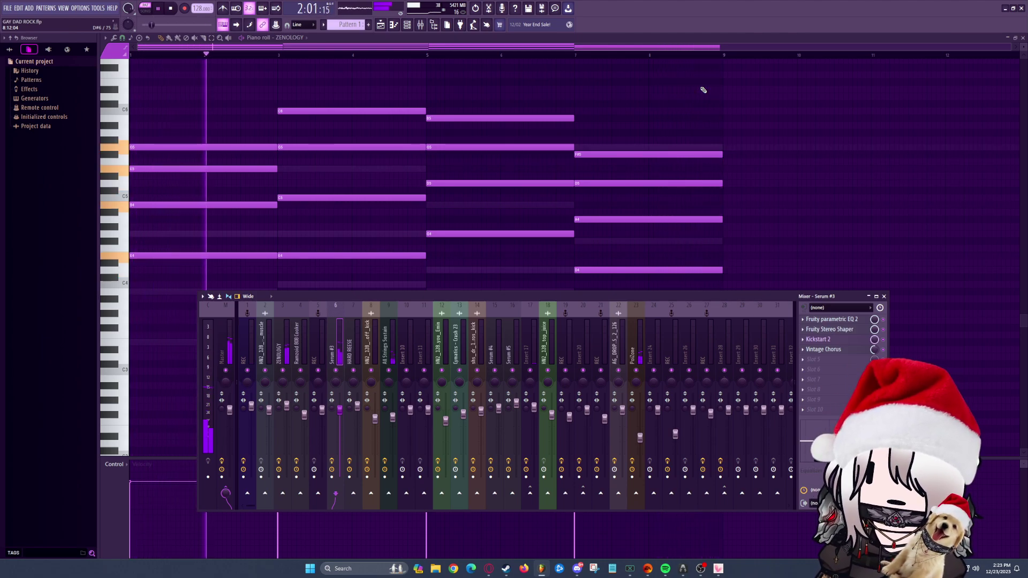
Inspect the PoiZone mixer track's effects and open the Vital synth from the channel rack to view its patch
{"action": "left_click", "coordinate": [634, 356]}
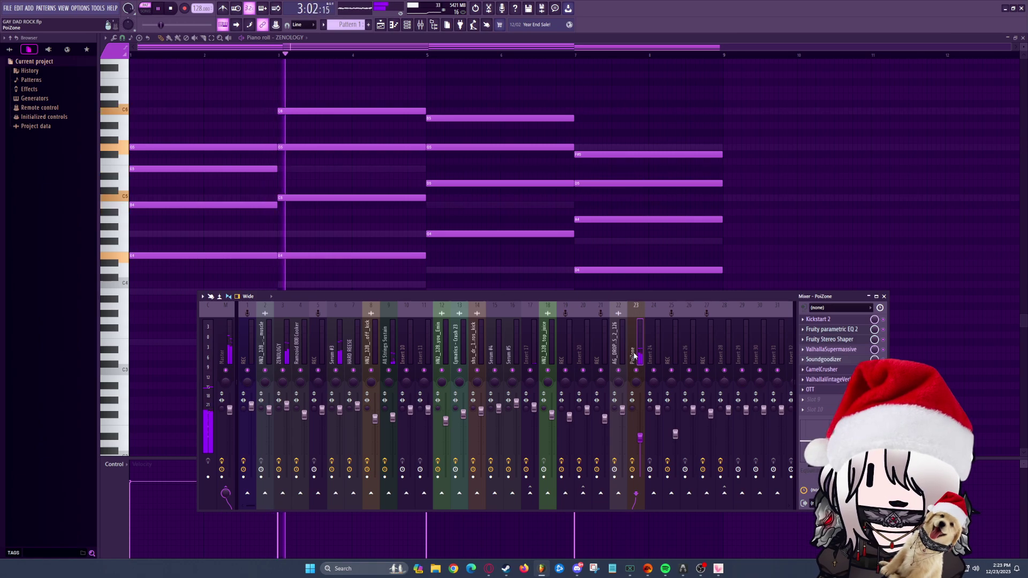
{"action": "key", "text": "F6"}
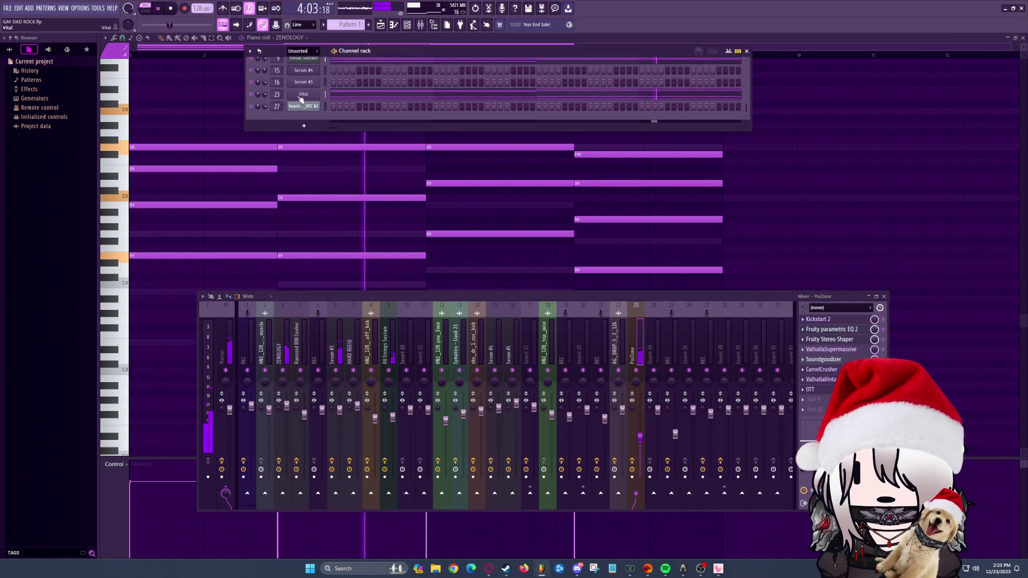
{"action": "left_click", "coordinate": [301, 95]}
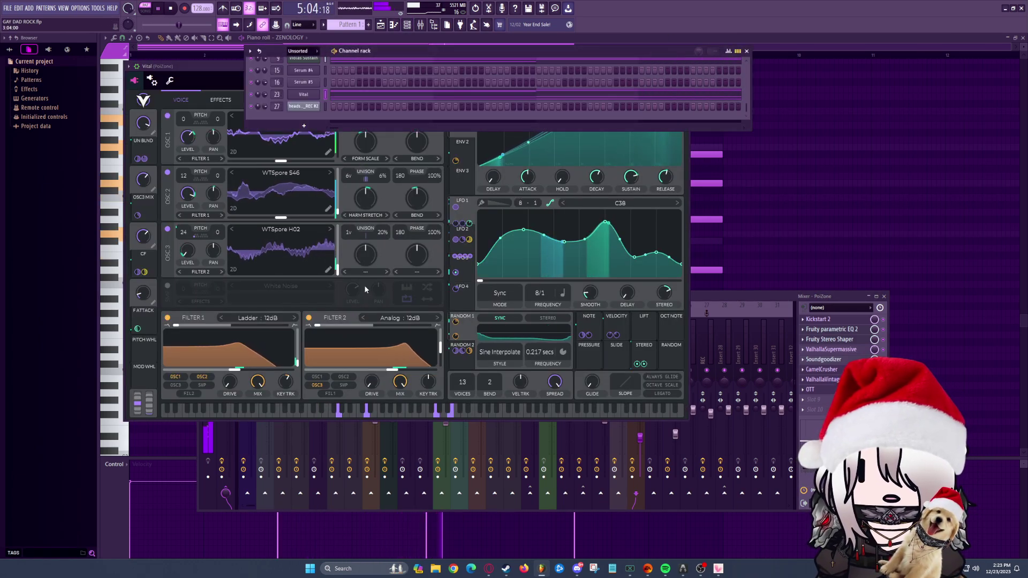
Select the All Strings Sustain track in the mixer and raise its volume fader slightly
{"action": "left_click", "coordinate": [397, 426]}
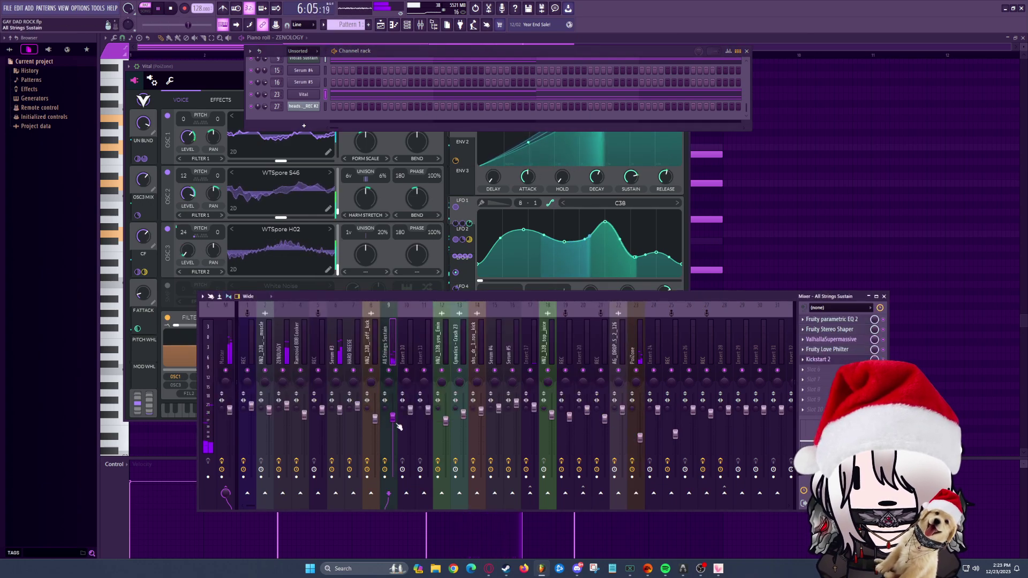
{"action": "left_click_drag", "start_coordinate": [392, 417], "coordinate": [392, 398]}
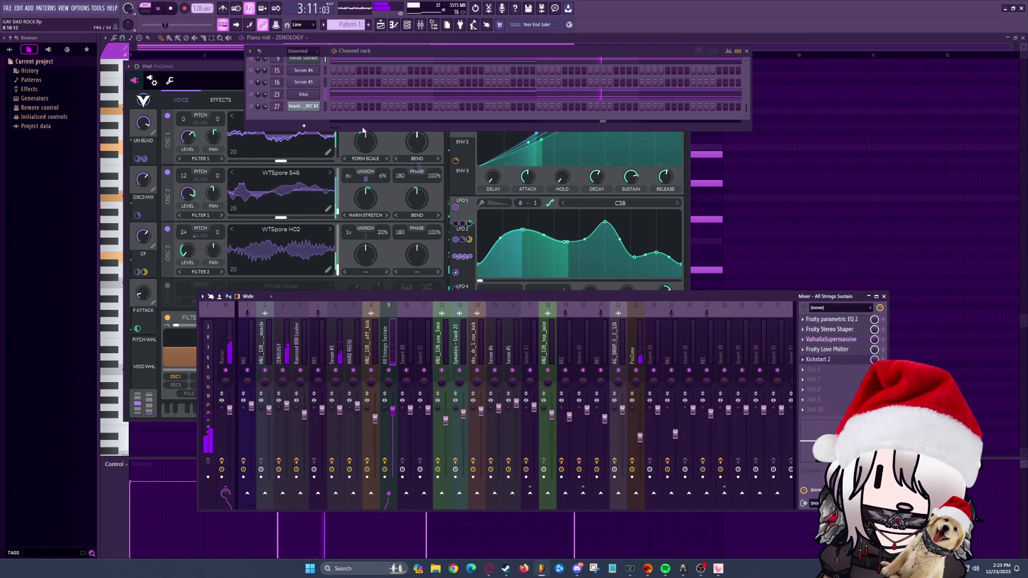
Enlarge the channel rack to show every channel from 808 Kick down, and stop the playback
{"action": "left_click_drag", "start_coordinate": [624, 131], "coordinate": [624, 229]}
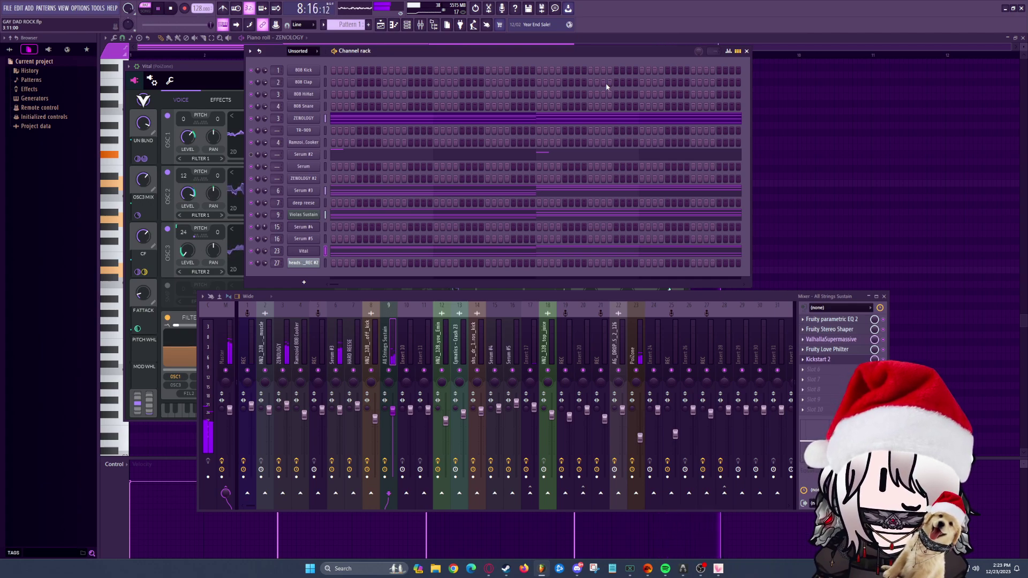
{"action": "left_click", "coordinate": [172, 9]}
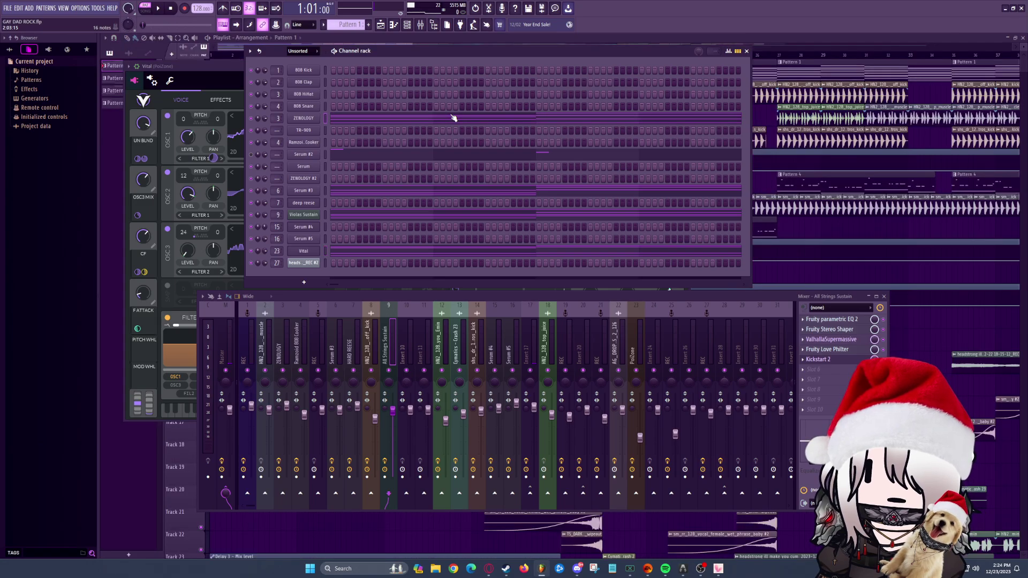
Review and play the ZENOLOGY chords of Pattern 1 in the piano roll, and return to the playlist
{"action": "key", "text": "F7"}
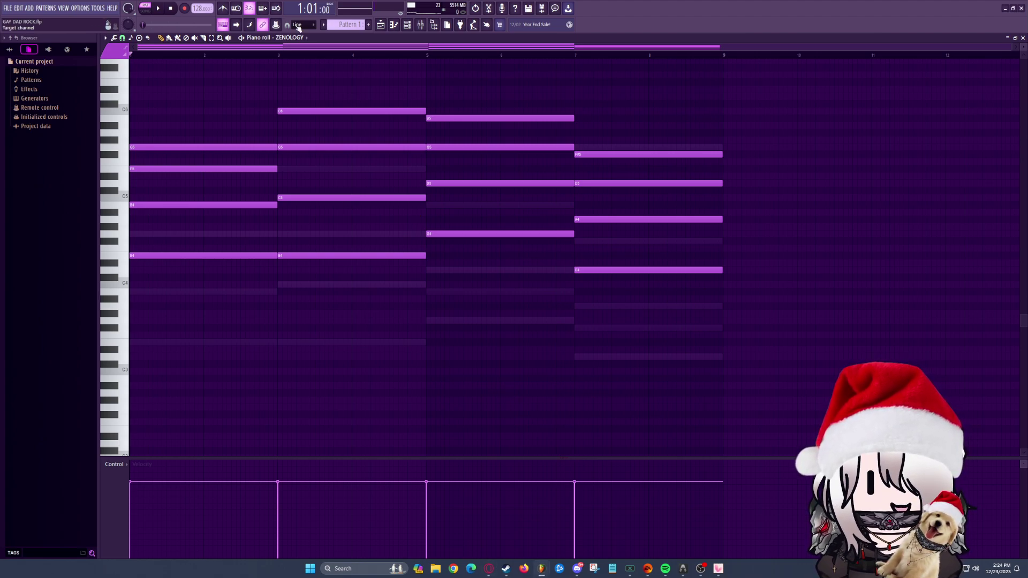
{"action": "key", "text": "space"}
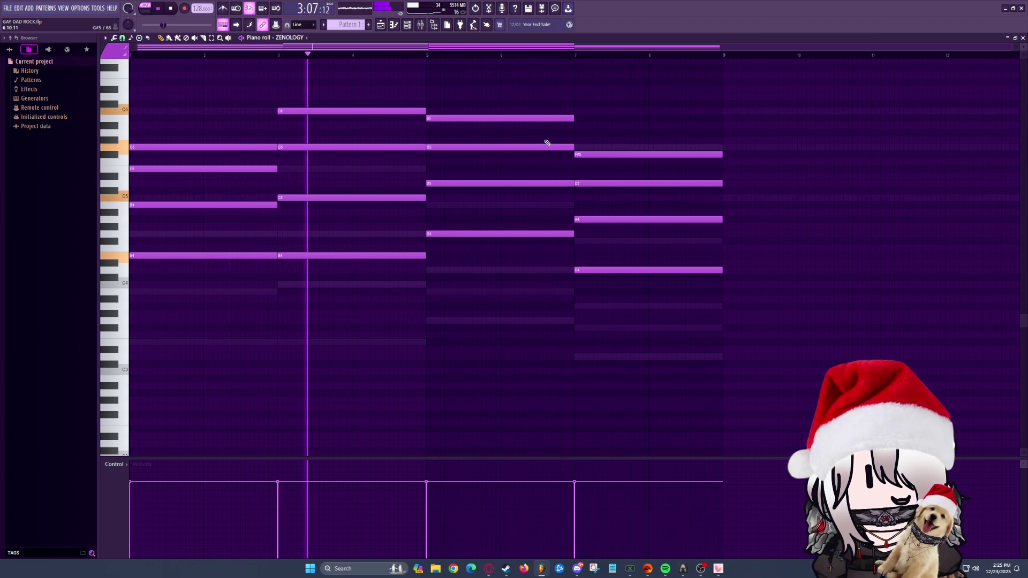
{"action": "left_click", "coordinate": [1023, 38]}
{"action": "key", "text": "F12"}
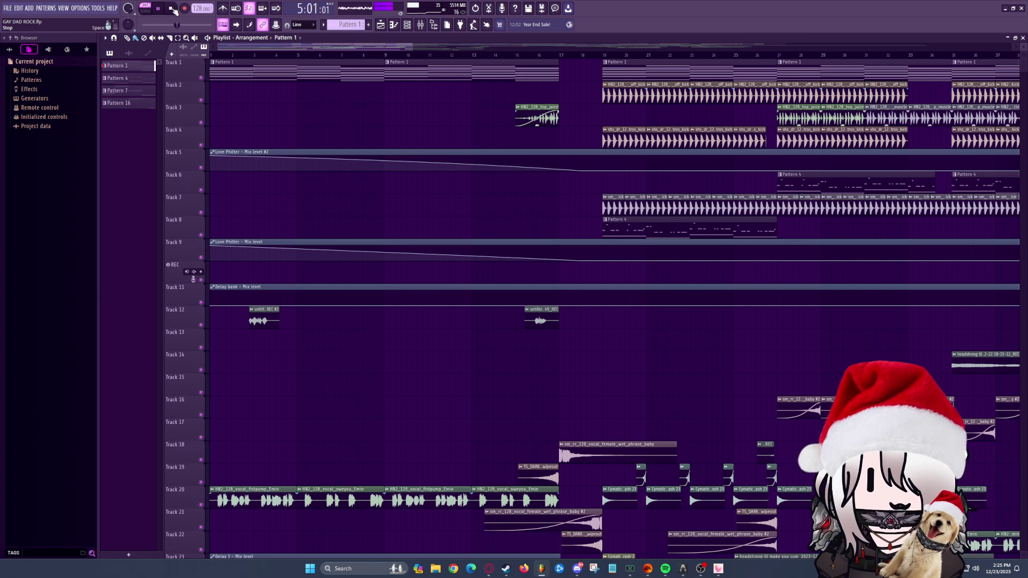
{"action": "double_click", "coordinate": [280, 70]}
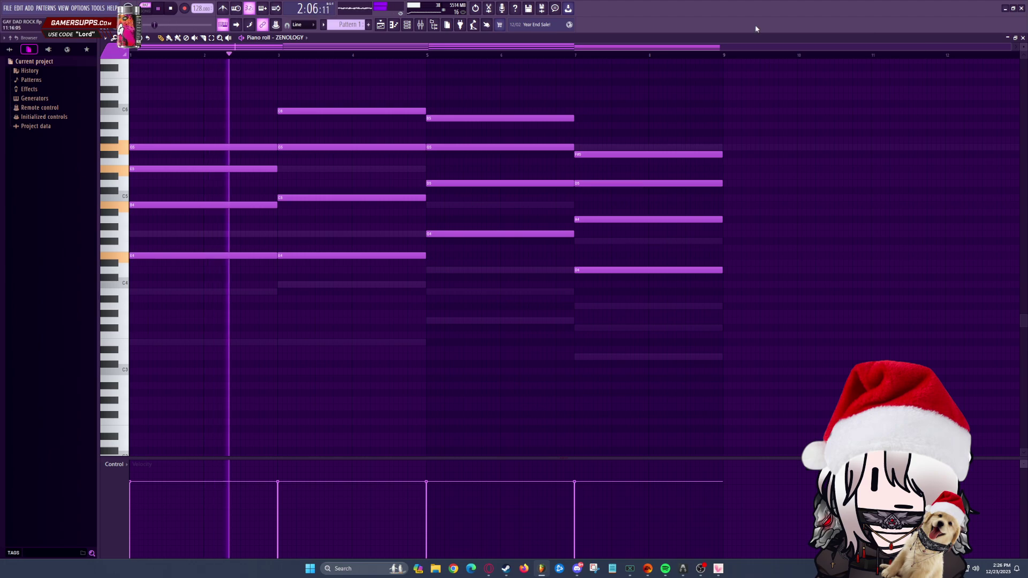
{"action": "left_click", "coordinate": [1023, 38]}
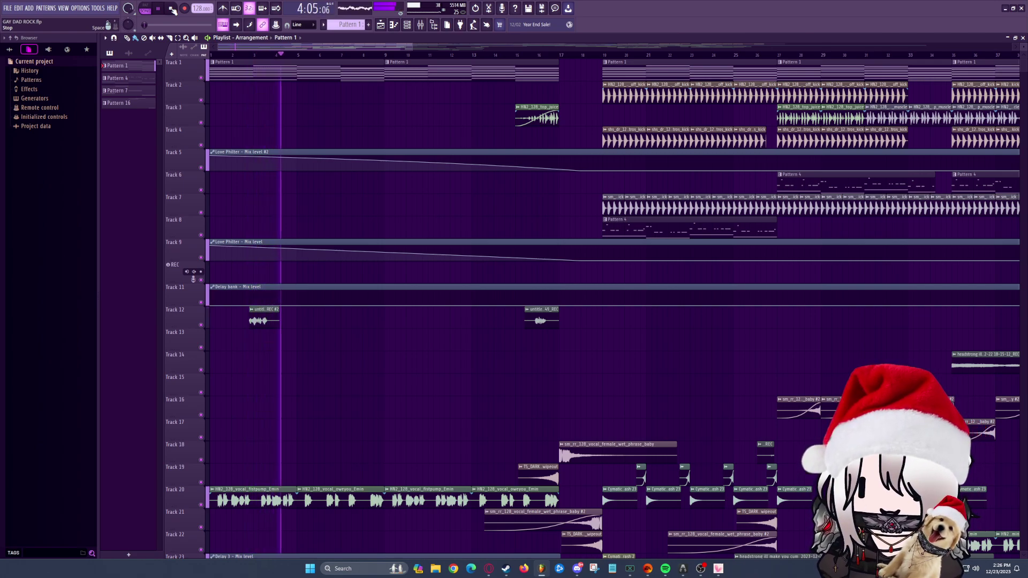
Bring Tracks 5 to 27 into view in the playlist and play the arrangement from the start
{"action": "scroll", "coordinate": [408, 190], "scroll_direction": "down", "scroll_amount": 2}
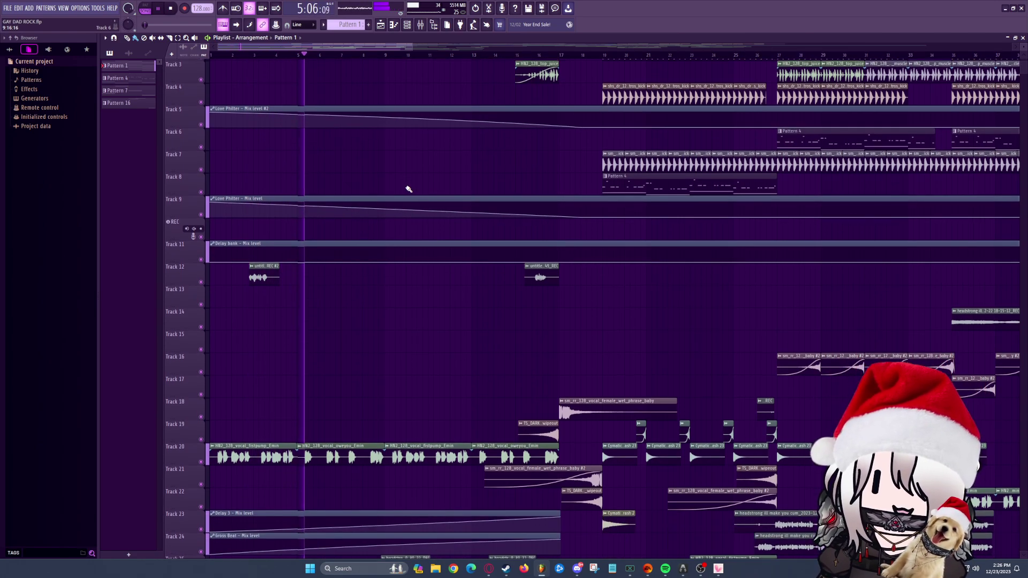
{"action": "scroll", "coordinate": [420, 188], "scroll_direction": "down", "scroll_amount": 2}
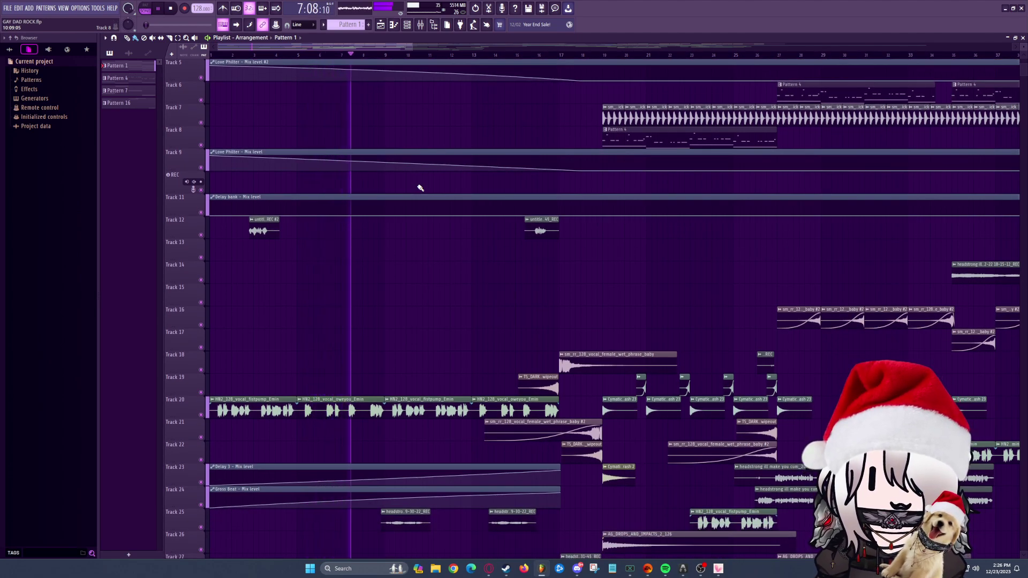
{"action": "left_click", "coordinate": [169, 9]}
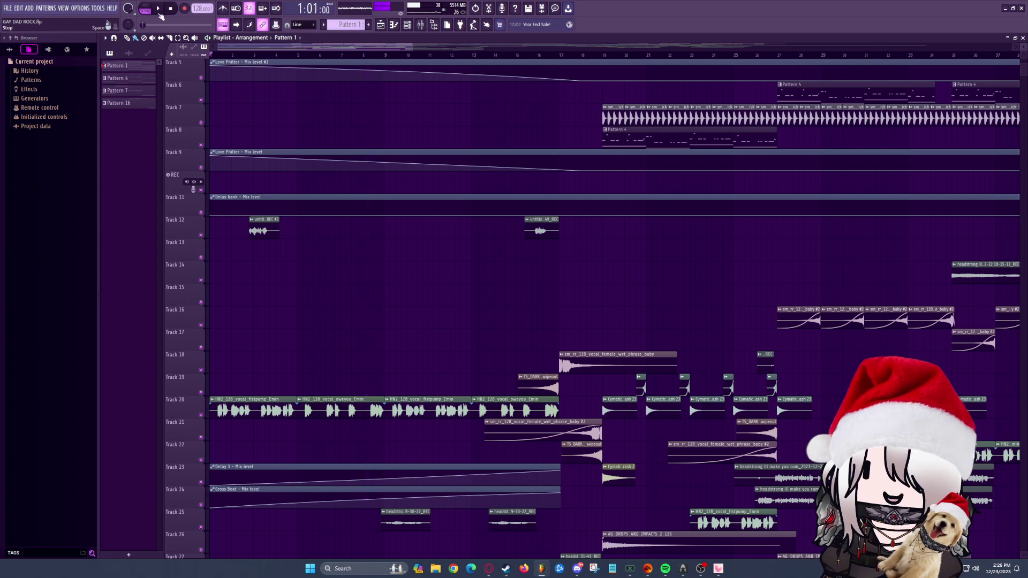
{"action": "left_click", "coordinate": [158, 9]}
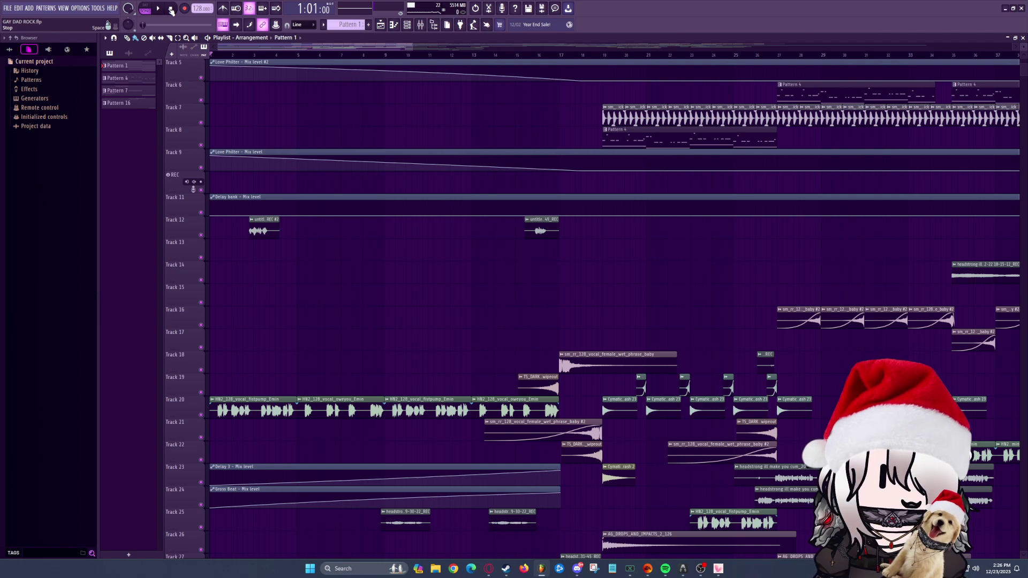
Extend the first vocal recording on Track 12 back to bar 1 and forward to the next recording, checking it during playback
{"action": "left_click_drag", "start_coordinate": [279, 230], "coordinate": [463, 230]}
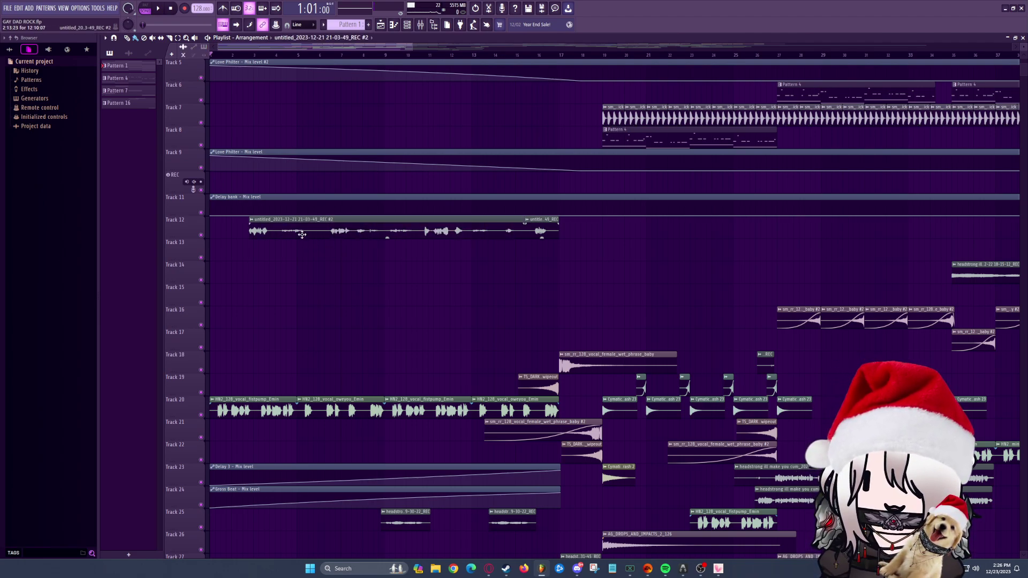
{"action": "left_click", "coordinate": [157, 9]}
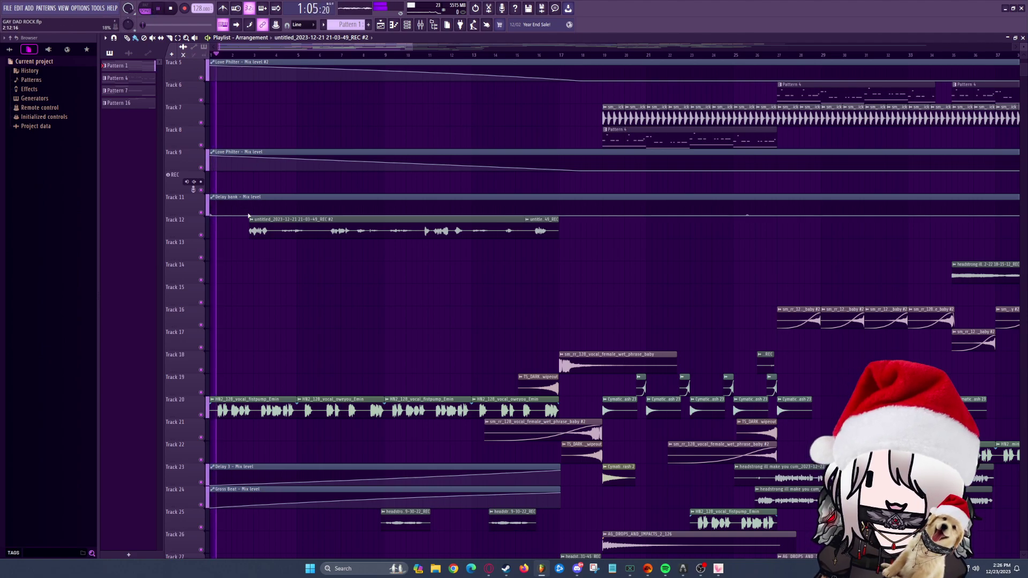
{"action": "left_click_drag", "start_coordinate": [250, 225], "coordinate": [219, 227]}
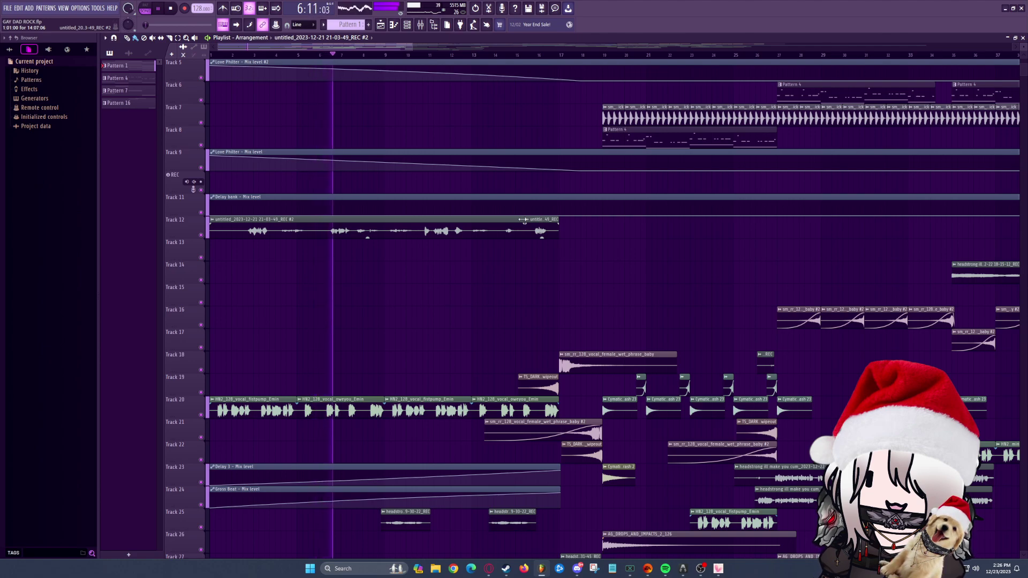
{"action": "left_click_drag", "start_coordinate": [523, 220], "coordinate": [419, 214]}
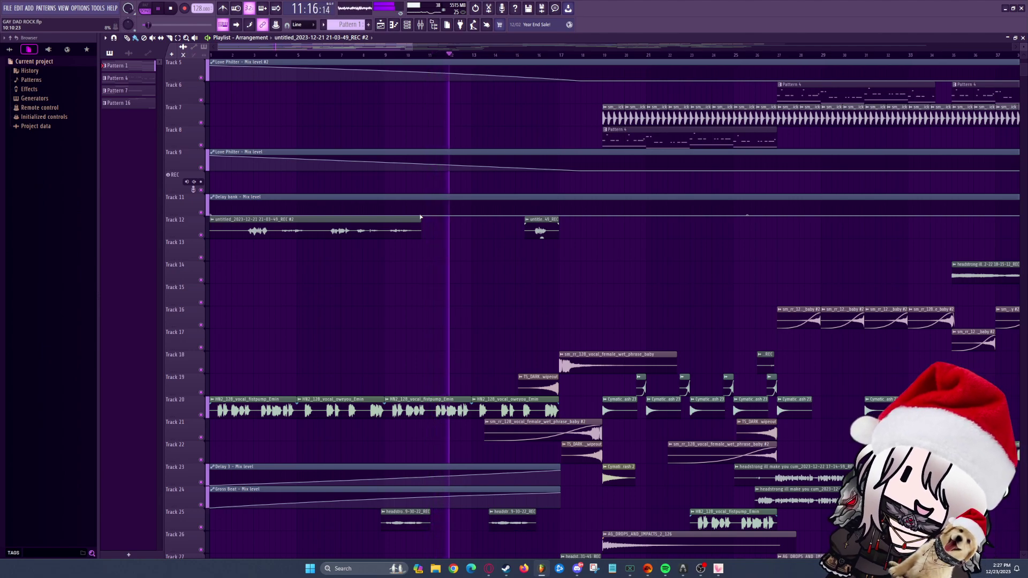
{"action": "left_click_drag", "start_coordinate": [425, 220], "coordinate": [523, 220]}
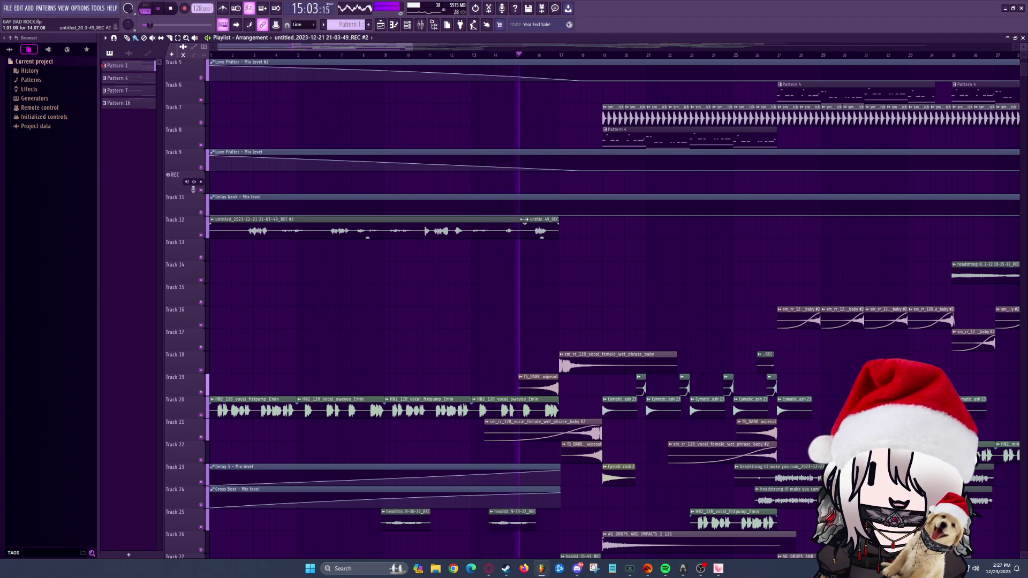
{"action": "left_click", "coordinate": [173, 10]}
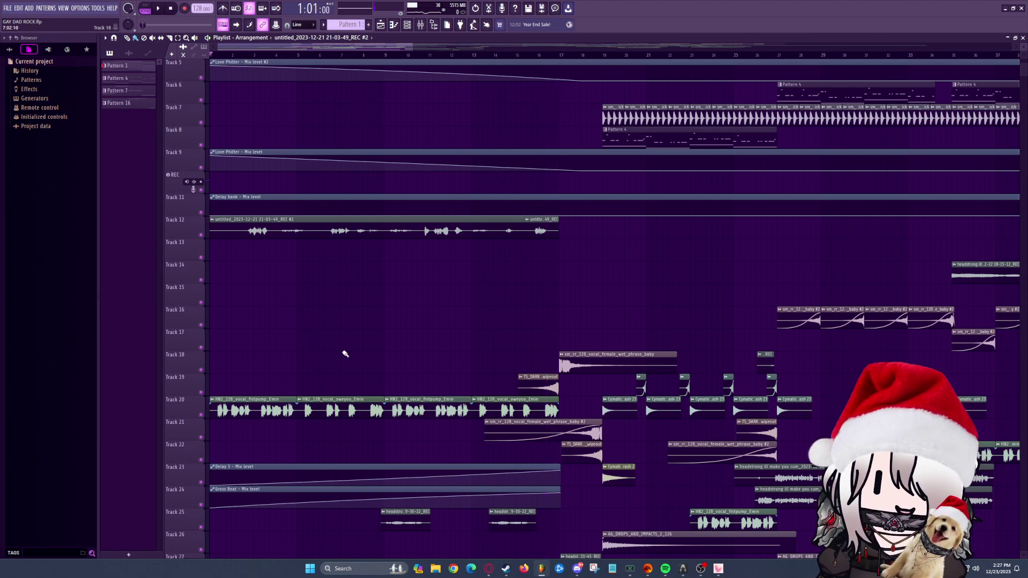
Try the GoXLR-Dry Mic (unprocessed) input on the REC mixer track during playback, and reset the input to (none)
{"action": "scroll", "coordinate": [345, 353], "scroll_direction": "down", "scroll_amount": 3}
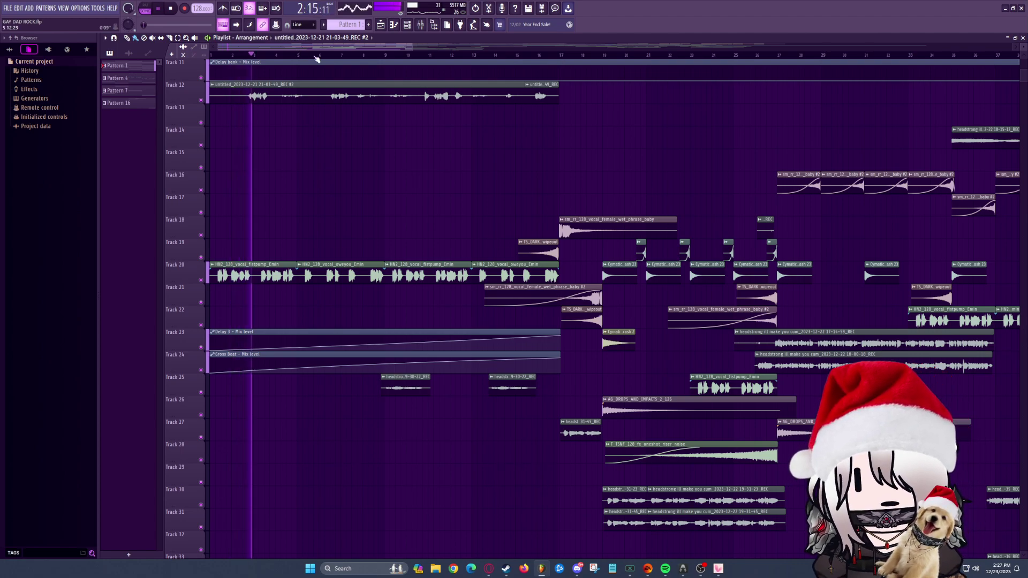
{"action": "key", "text": "F9"}
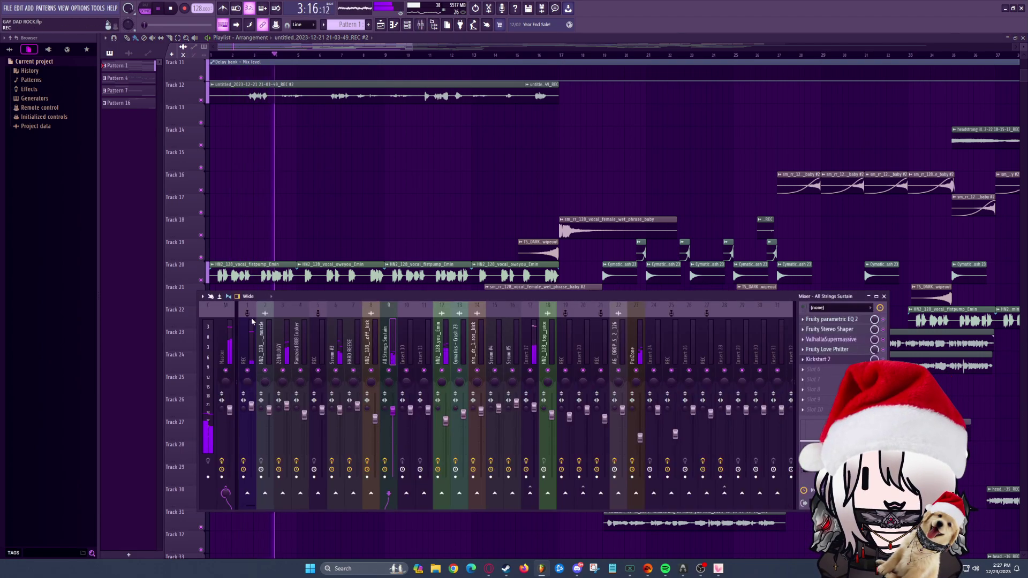
{"action": "left_click", "coordinate": [843, 307]}
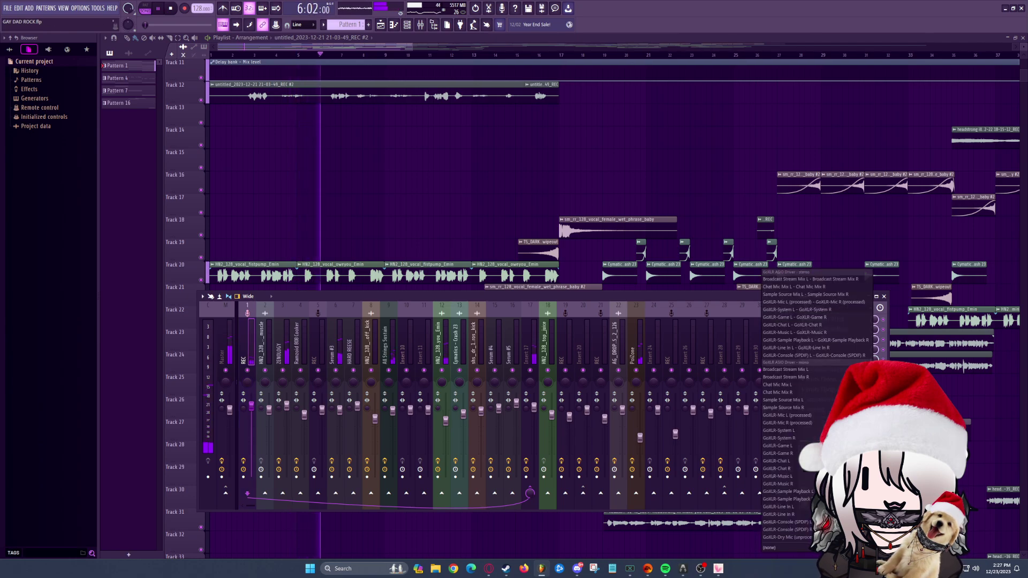
{"action": "left_click", "coordinate": [786, 537]}
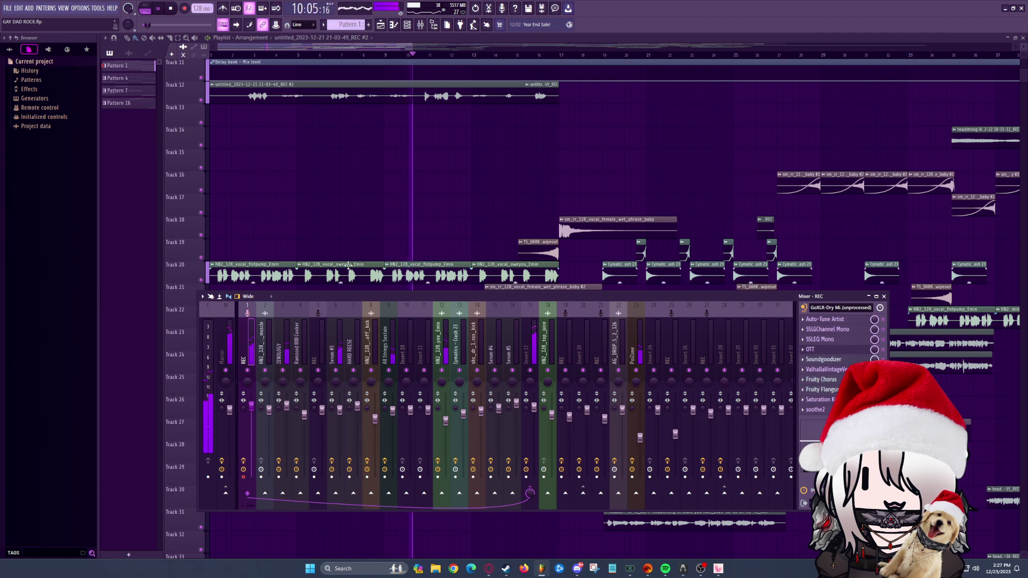
{"action": "left_click", "coordinate": [838, 308]}
{"action": "left_click", "coordinate": [795, 550]}
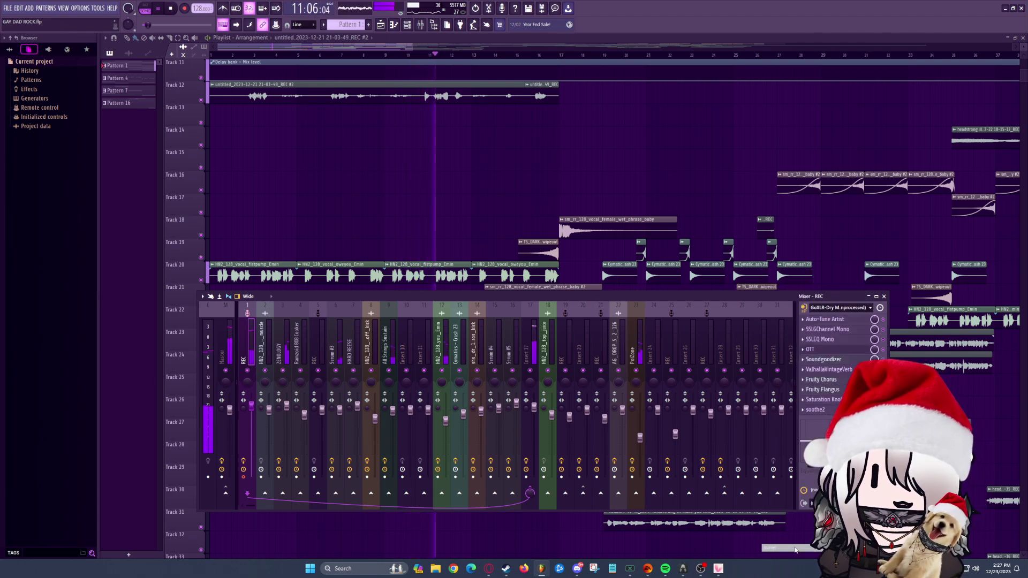
{"action": "key", "text": "F9"}
Inspect the effect chains on the REC mixer track and on Insert 17, which it is routed to, during playback
{"action": "left_click_drag", "start_coordinate": [524, 84], "coordinate": [521, 84]}
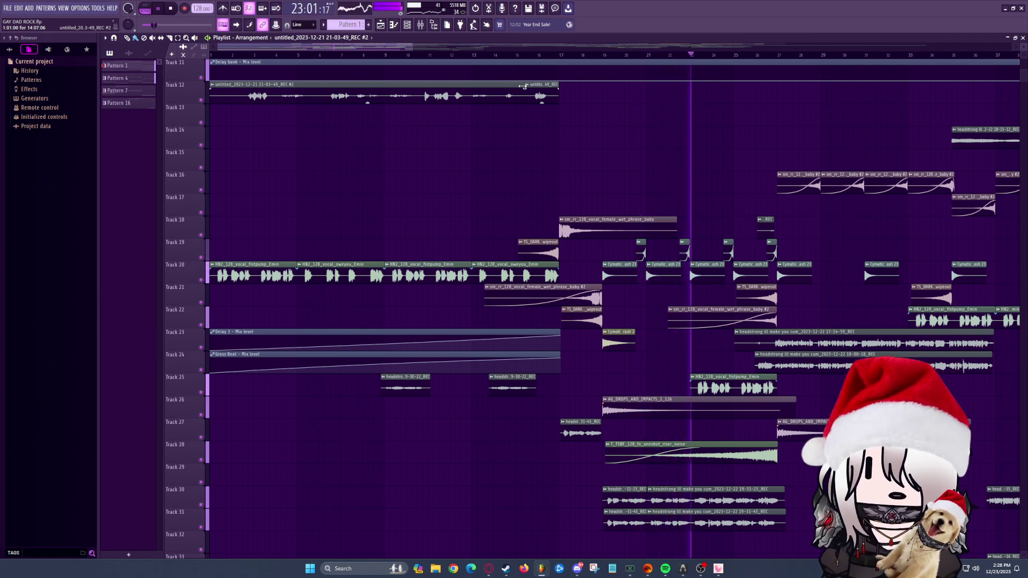
{"action": "key", "text": "F9"}
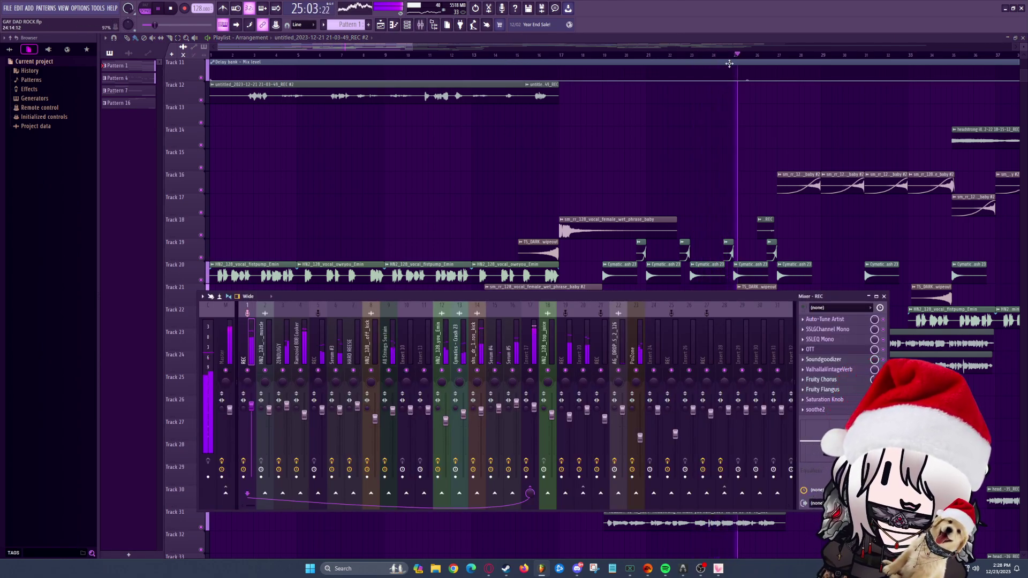
{"action": "key", "text": "F9"}
{"action": "scroll", "coordinate": [473, 402], "scroll_direction": "down", "scroll_amount": 2, "text": "ctrl"}
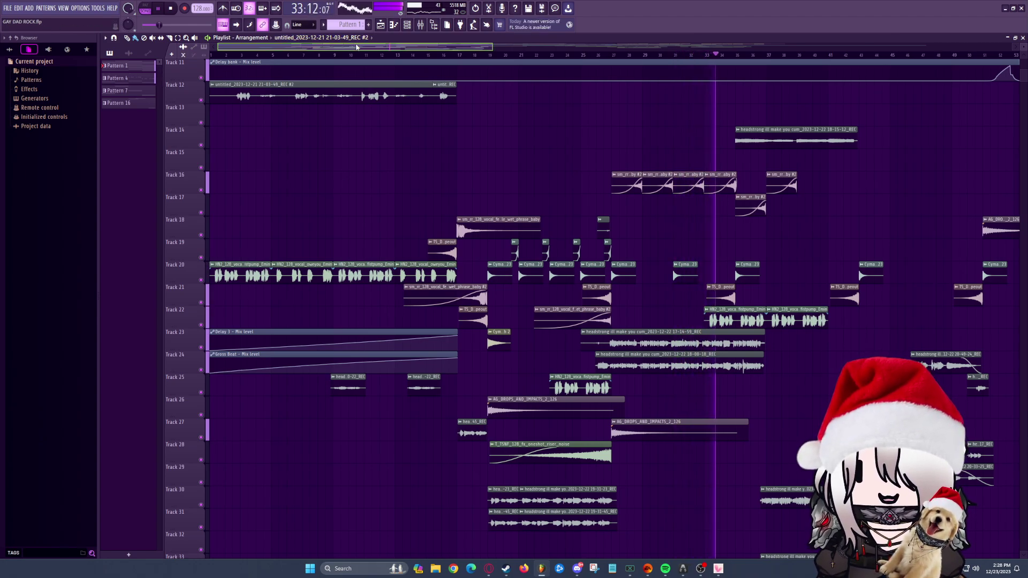
{"action": "scroll", "coordinate": [369, 47], "scroll_direction": "right", "scroll_amount": 3}
{"action": "left_click", "coordinate": [412, 26]}
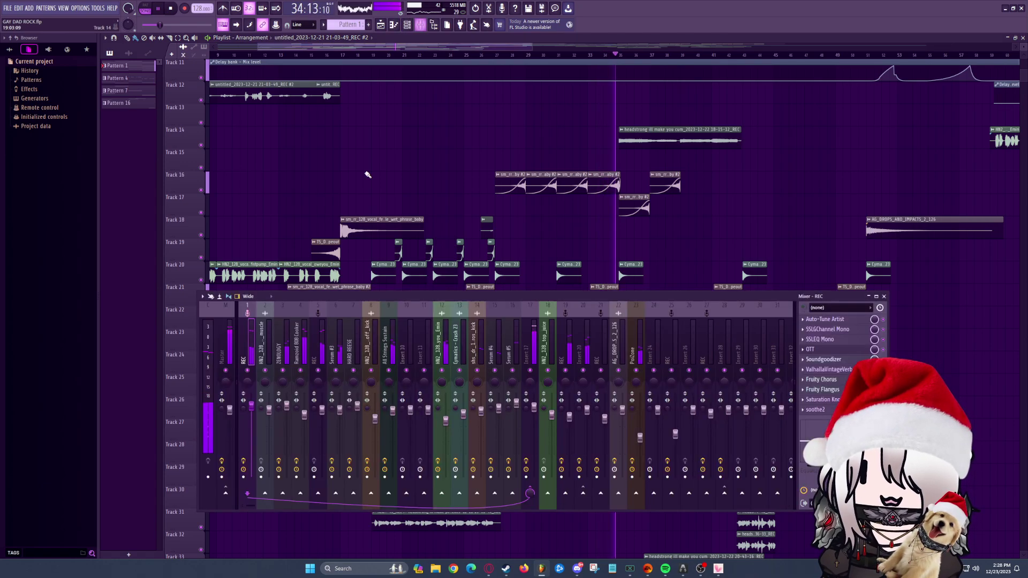
{"action": "left_click", "coordinate": [531, 357]}
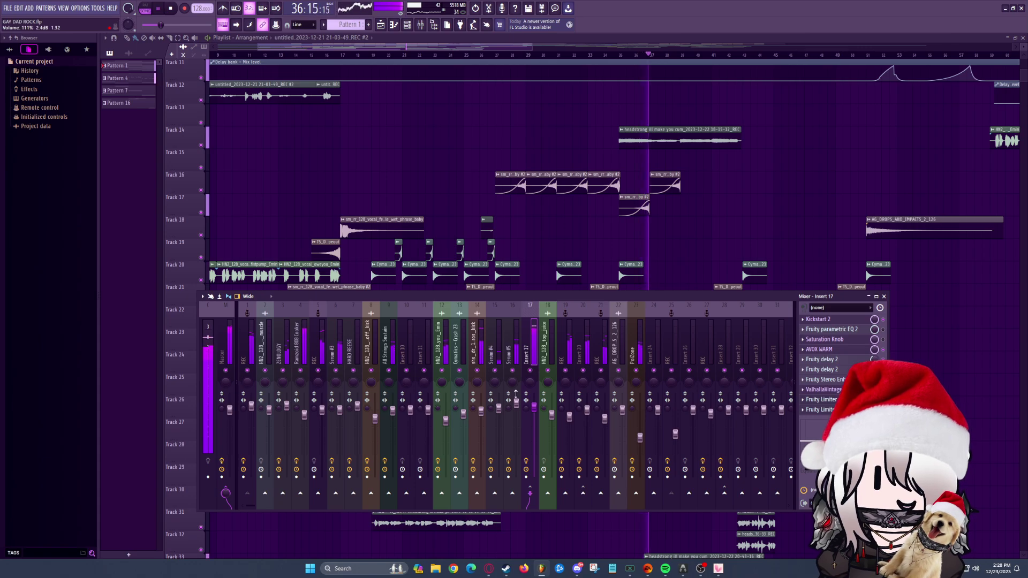
{"action": "key", "text": "F9"}
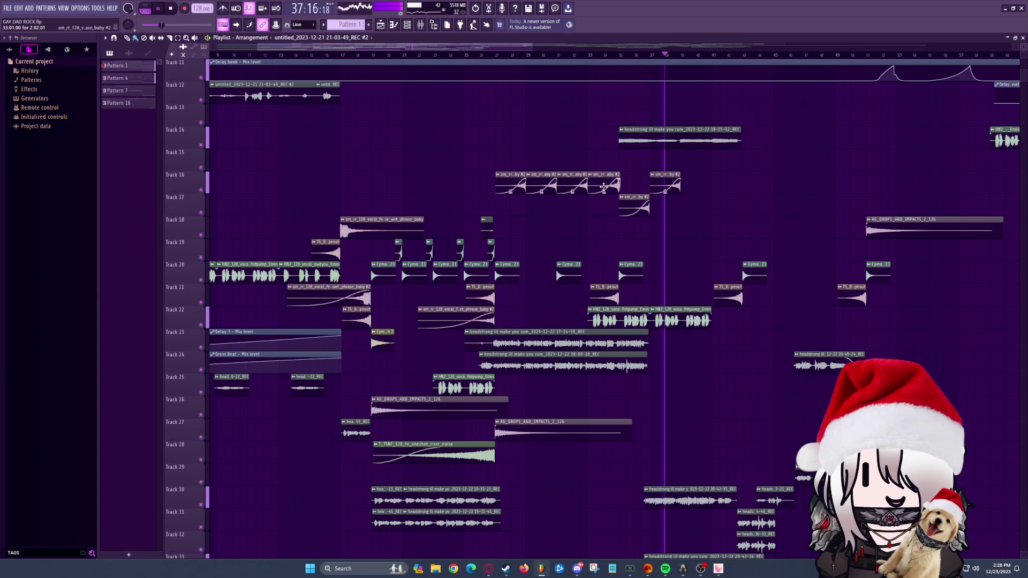
Replay the arrangement from about bar 43 with the vocal and effect clips on Tracks 11 to 33 in view
{"action": "scroll", "coordinate": [782, 260], "scroll_direction": "up", "scroll_amount": 2}
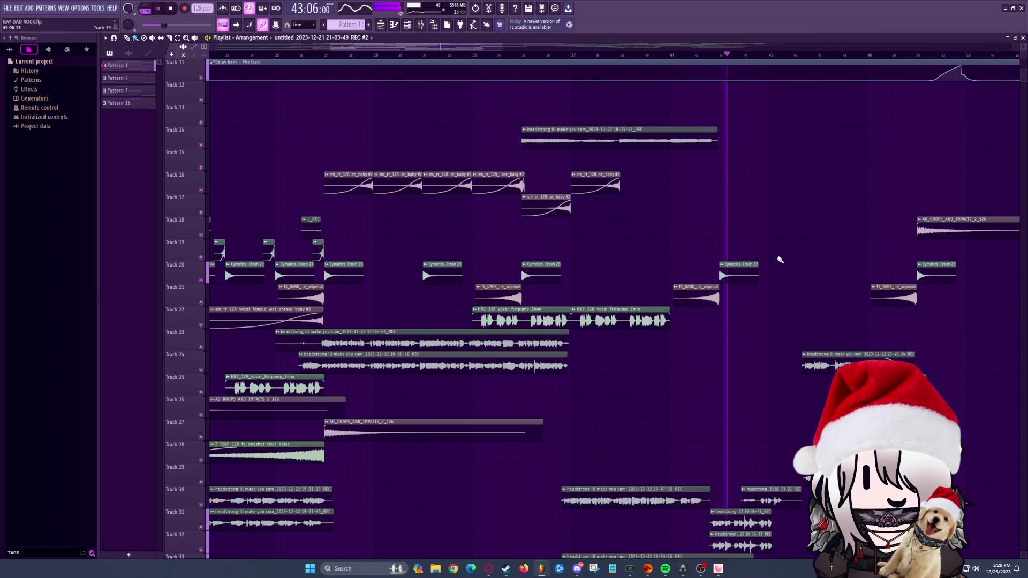
{"action": "scroll", "coordinate": [623, 290], "scroll_direction": "up", "scroll_amount": 2}
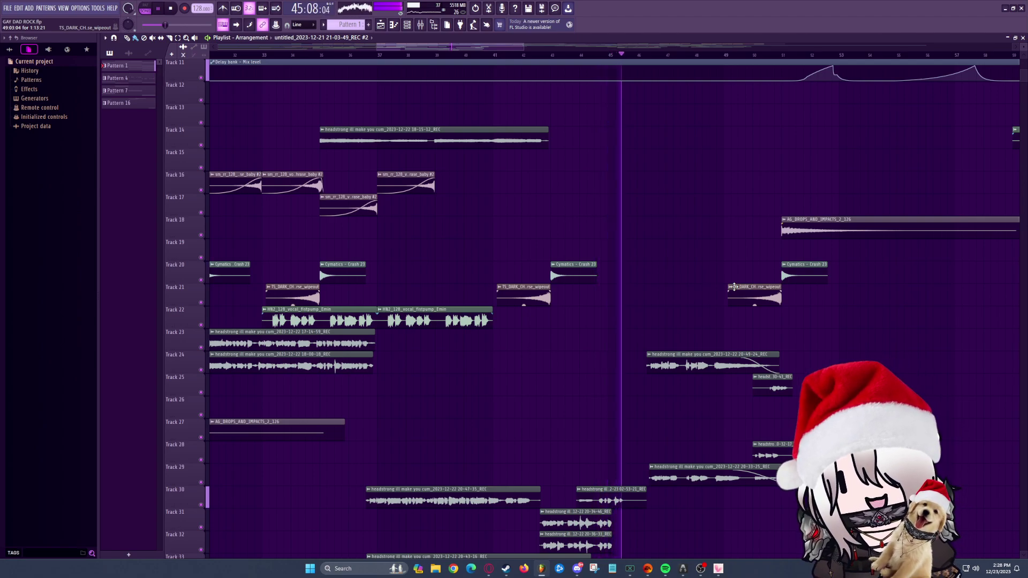
{"action": "key", "text": "space"}
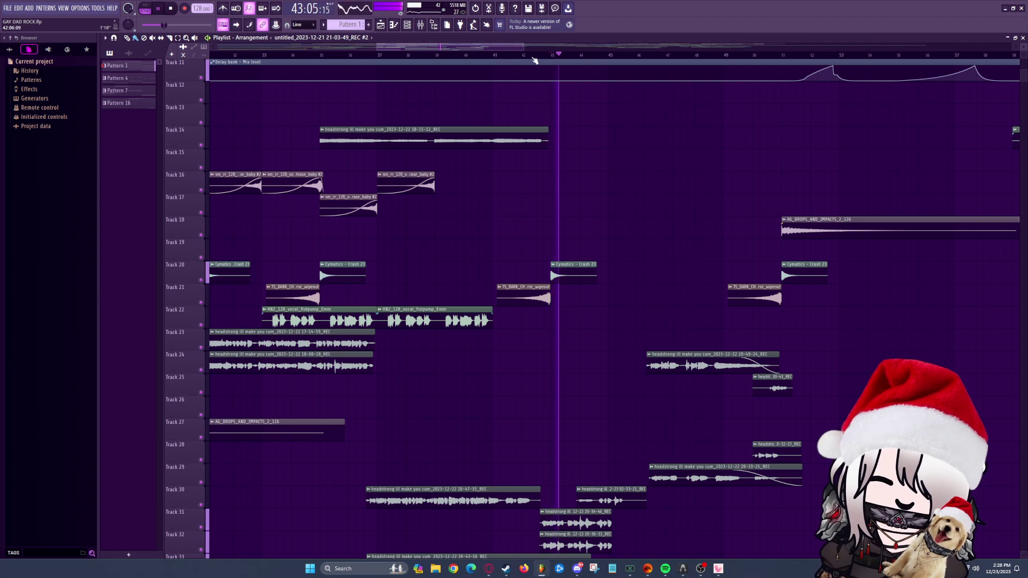
{"action": "key", "text": "space"}
{"action": "key", "text": "space"}
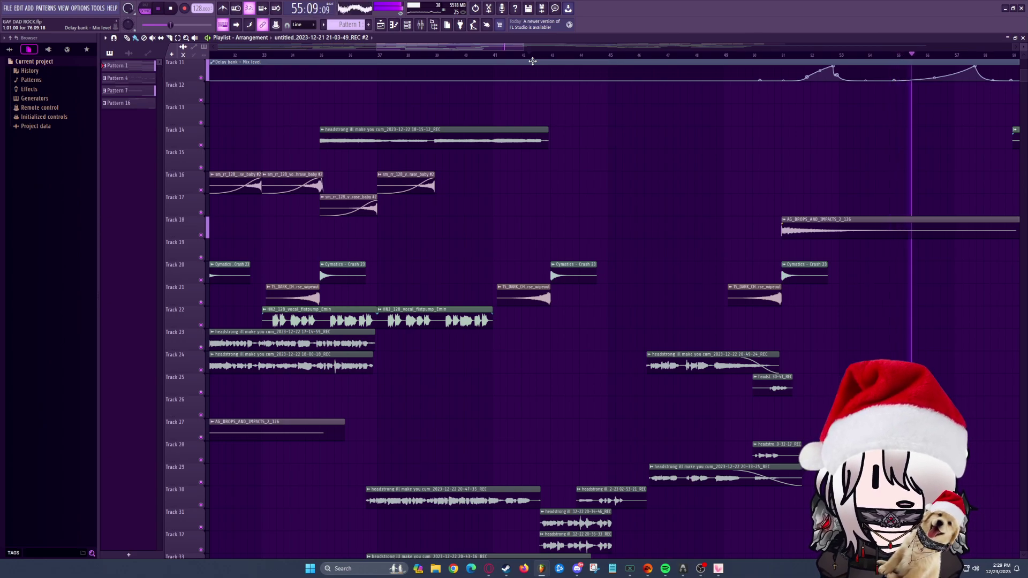
Follow the playback past bar 56 and examine the clips and automation on Tracks 1 to 22
{"action": "scroll", "coordinate": [614, 202], "scroll_direction": "down", "scroll_amount": 3}
{"action": "scroll", "coordinate": [614, 202], "scroll_direction": "up", "scroll_amount": 3}
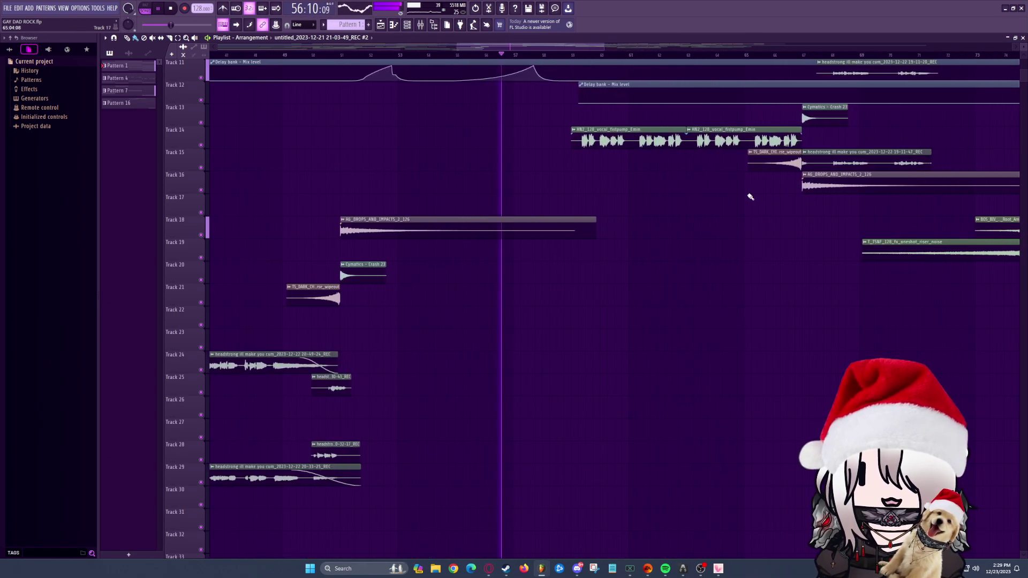
{"action": "scroll", "coordinate": [641, 205], "scroll_direction": "up", "scroll_amount": 5}
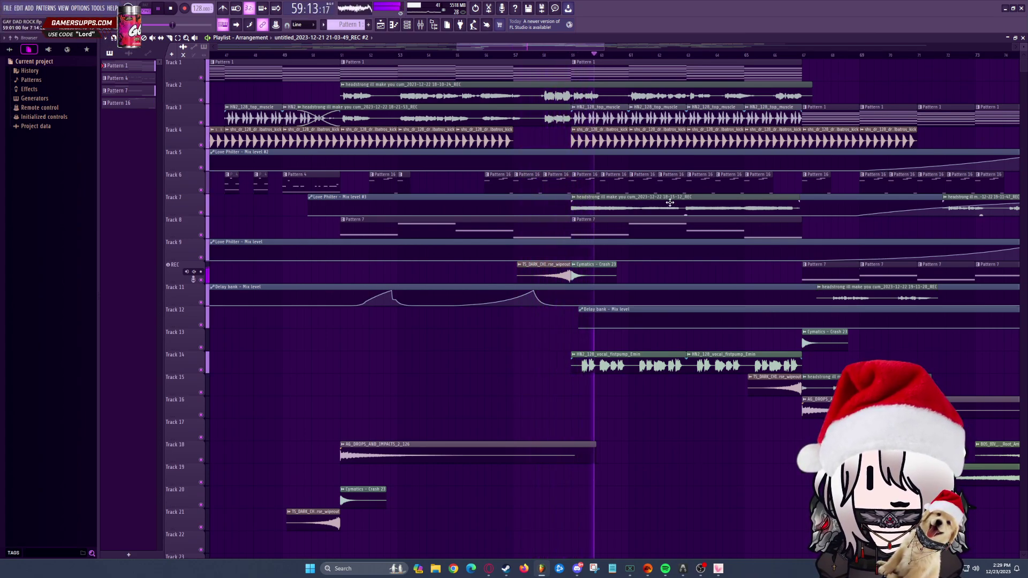
{"action": "scroll", "coordinate": [666, 195], "scroll_direction": "right", "scroll_amount": 3}
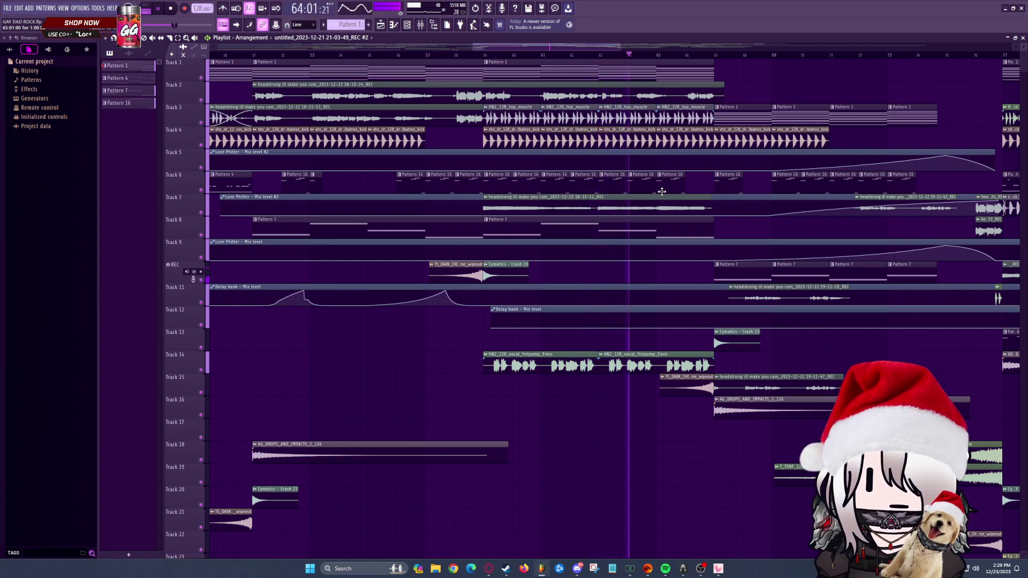
Follow the playback from about bar 64 past bar 104 and examine the clips and automation on Tracks 1 to 22
{"action": "scroll", "coordinate": [690, 198], "scroll_direction": "right", "scroll_amount": 2}
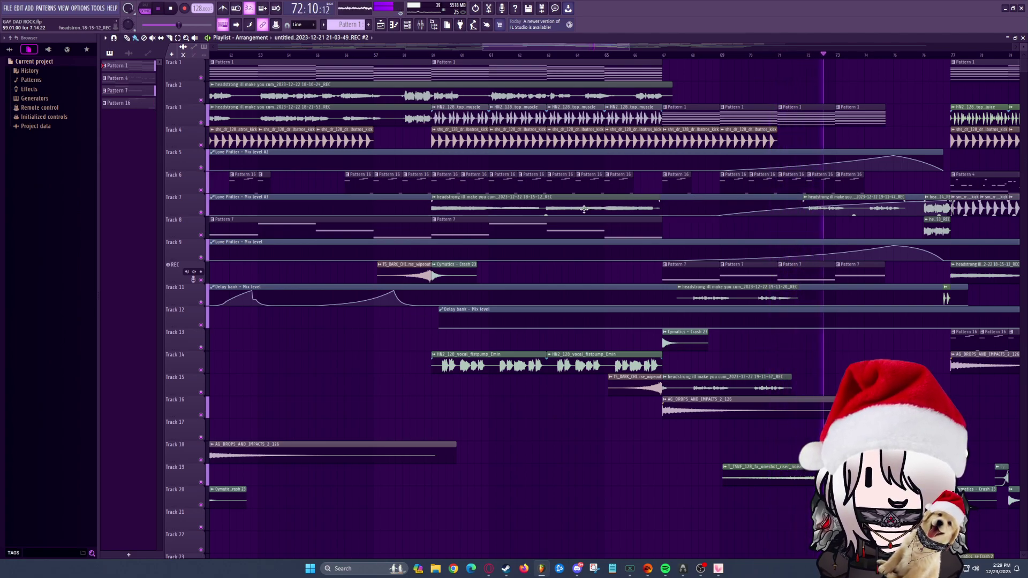
{"action": "scroll", "coordinate": [690, 197], "scroll_direction": "up", "scroll_amount": 2}
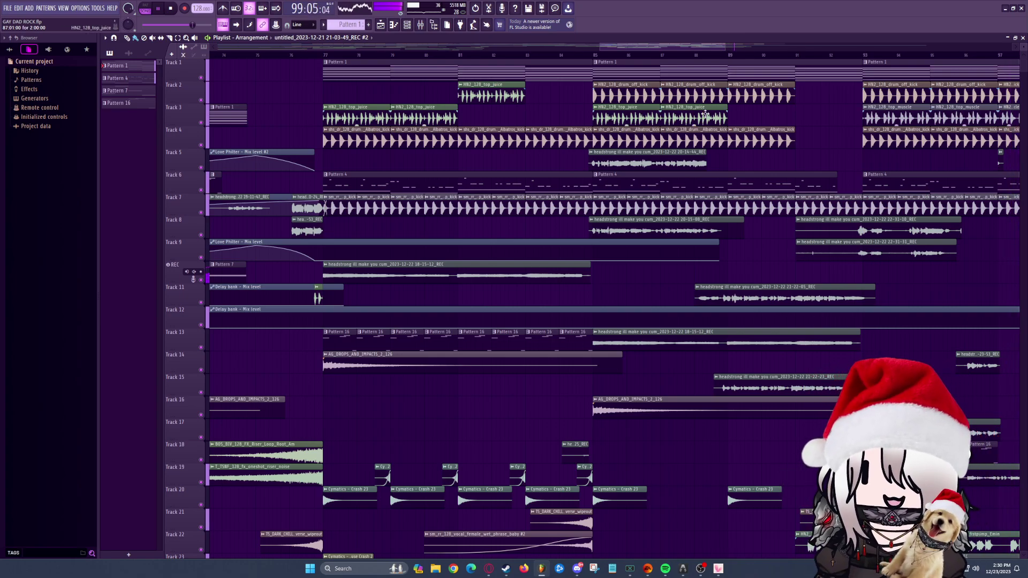
{"action": "left_click_drag", "start_coordinate": [645, 48], "coordinate": [712, 48]}
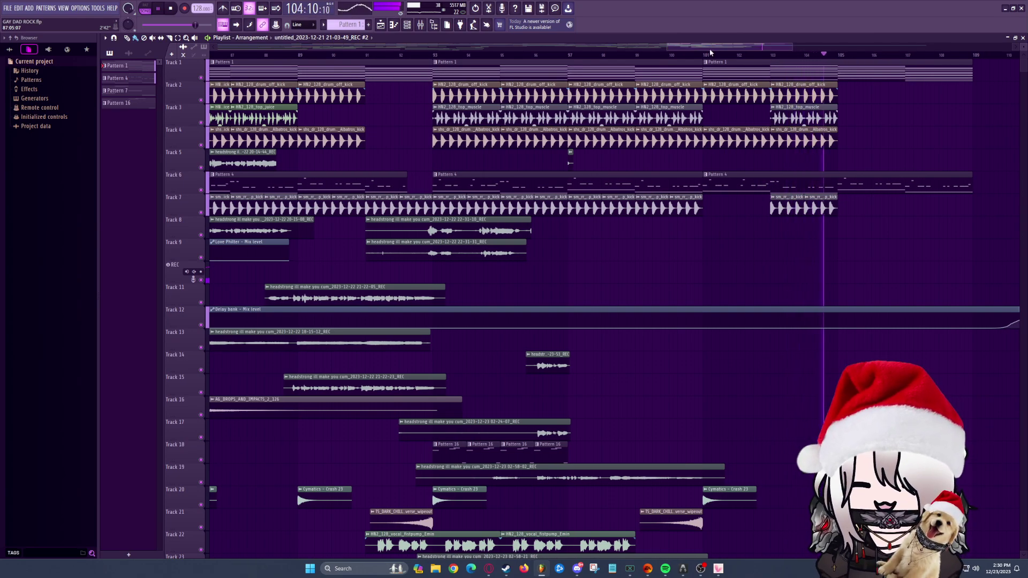
Return to an overview of the arrangement from bar 1, briefly play it from the start and stop playback
{"action": "left_click_drag", "start_coordinate": [709, 48], "coordinate": [607, 48]}
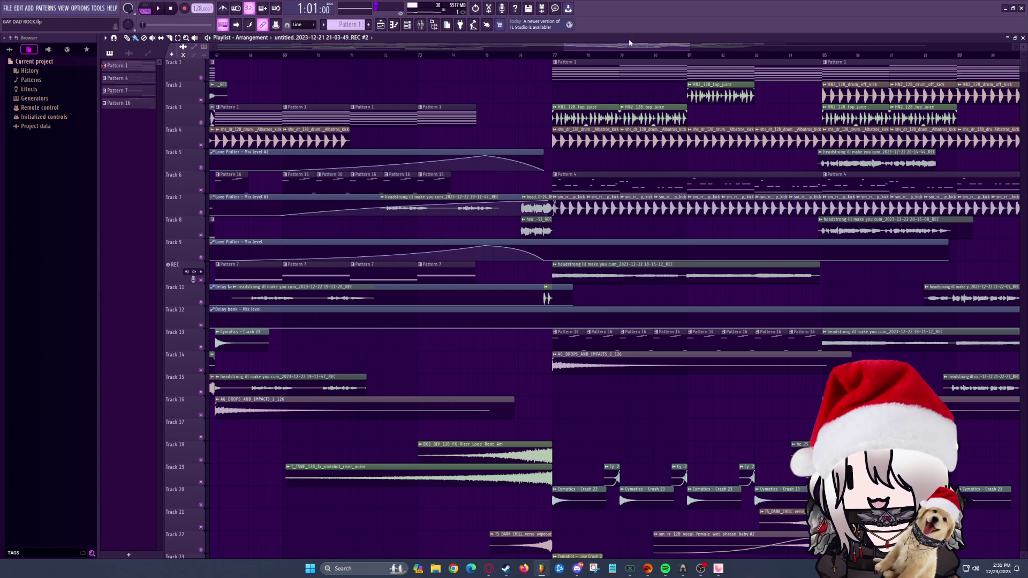
{"action": "left_click_drag", "start_coordinate": [565, 49], "coordinate": [94, 74]}
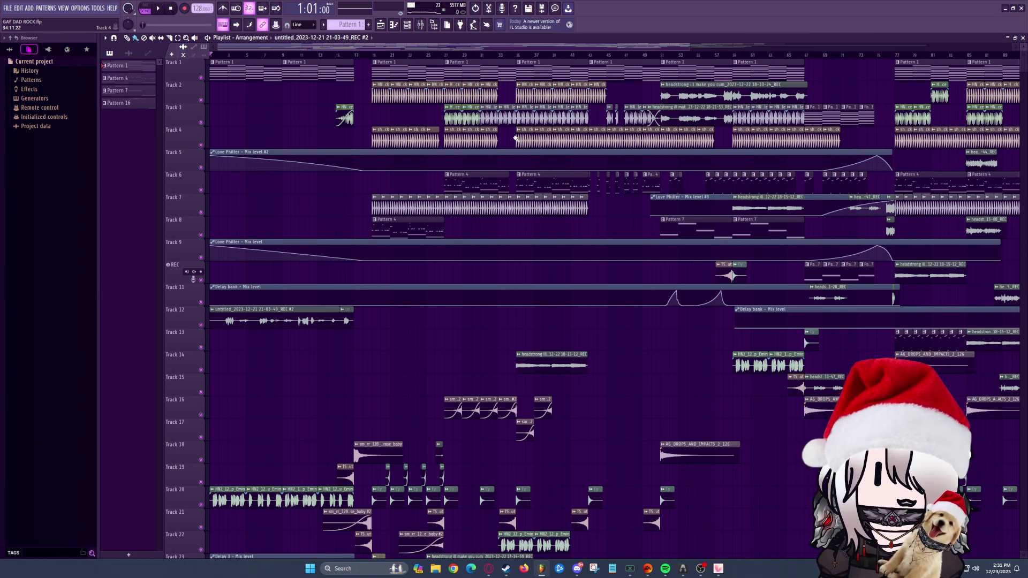
{"action": "left_click", "coordinate": [163, 10]}
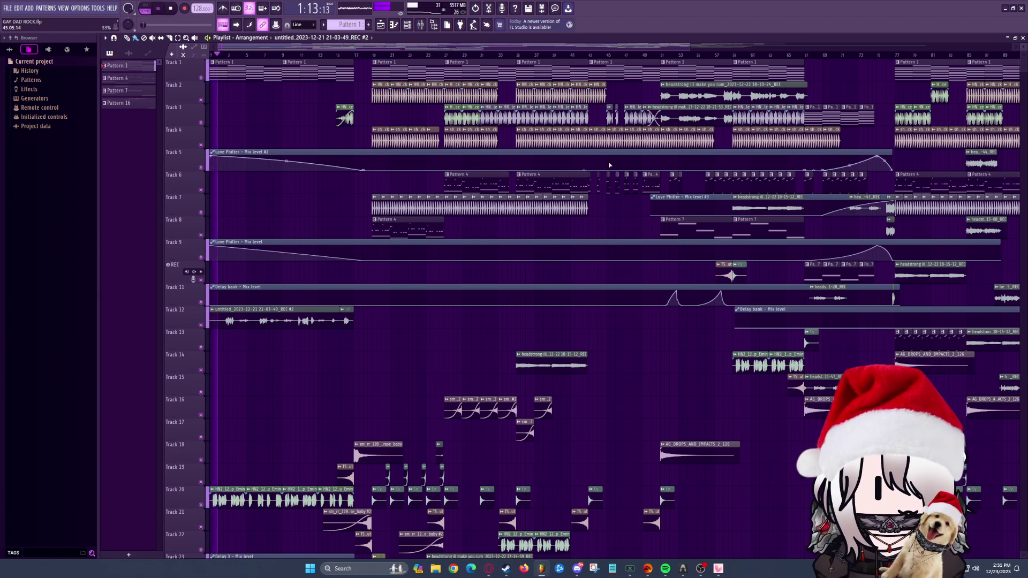
{"action": "key", "text": "space"}
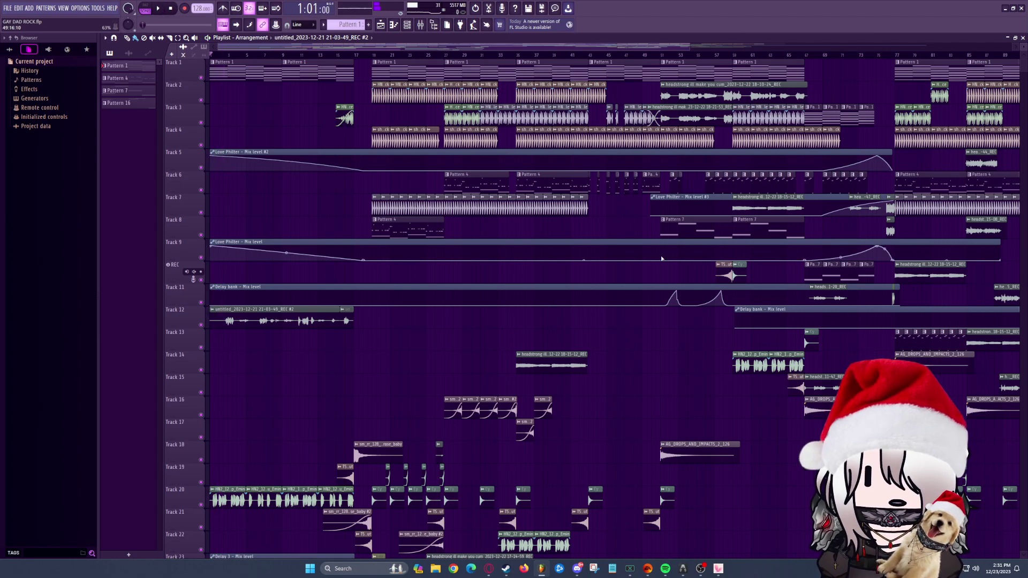
Look over the stopped arrangement's vocal, effect and automation clips across Tracks 1 to 33
{"action": "scroll", "coordinate": [617, 415], "scroll_direction": "down", "scroll_amount": 5}
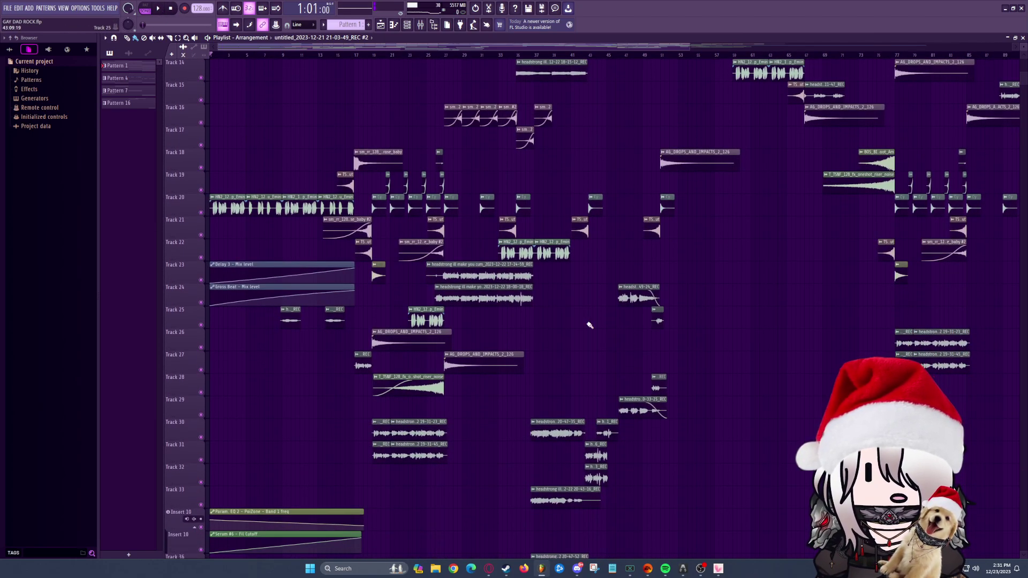
{"action": "scroll", "coordinate": [589, 325], "scroll_direction": "up", "scroll_amount": 5}
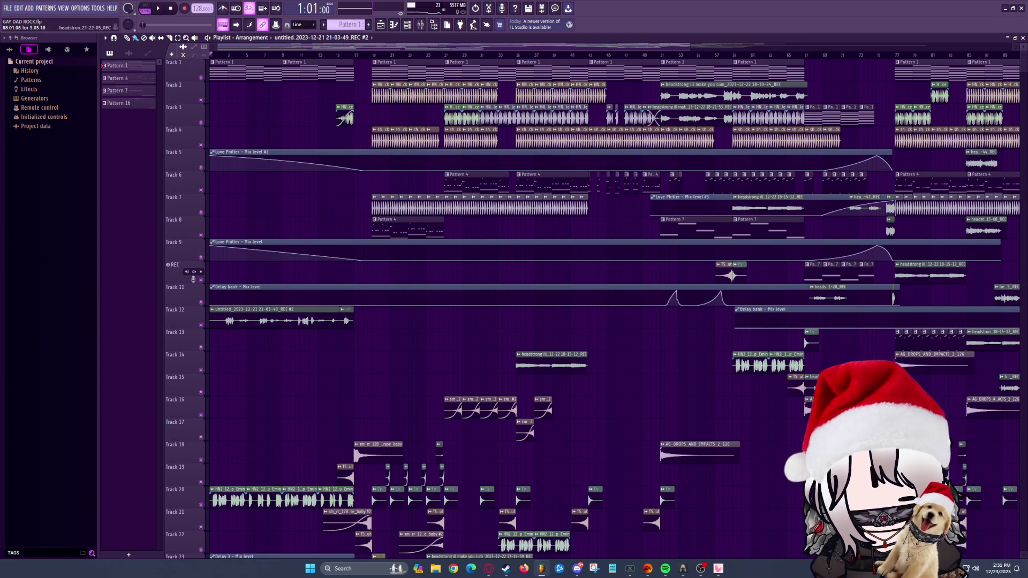
{"action": "scroll", "coordinate": [616, 224], "scroll_direction": "down", "scroll_amount": 2}
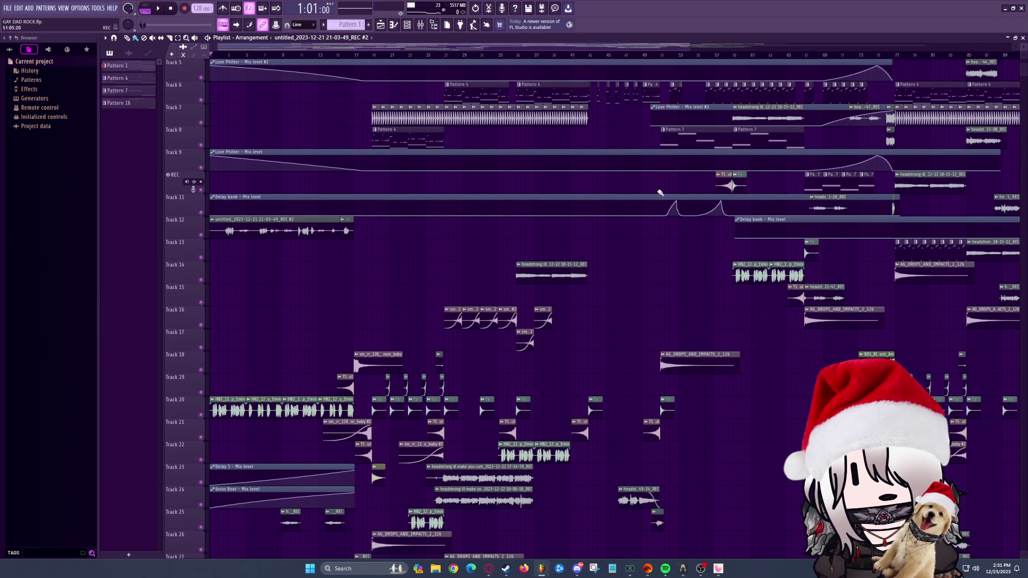